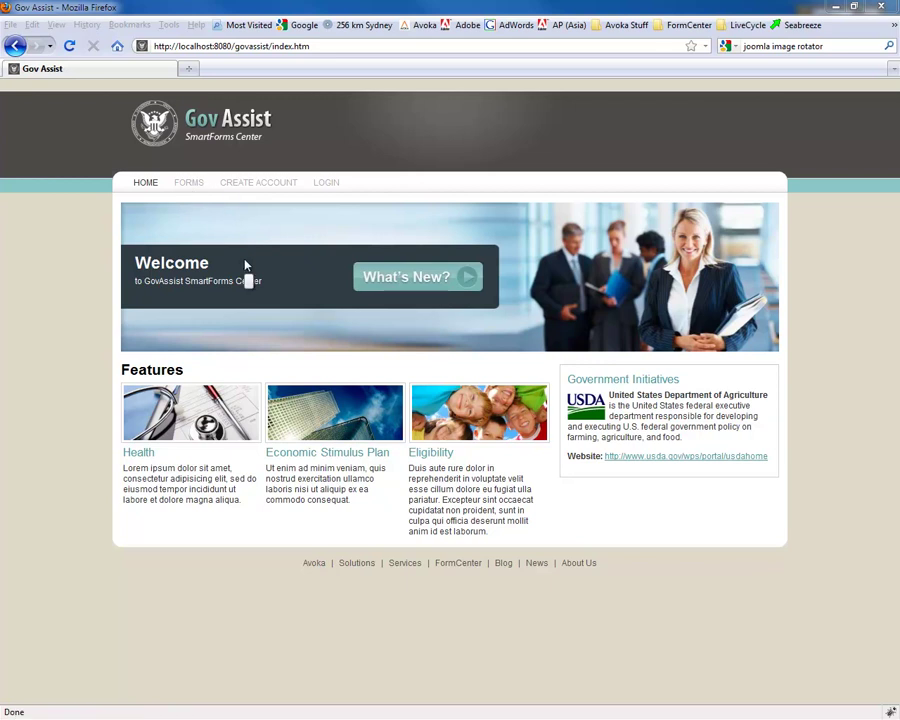
Log in to the Gov Assist SmartForms Center with the filled-in login name and password.
click(320, 189)
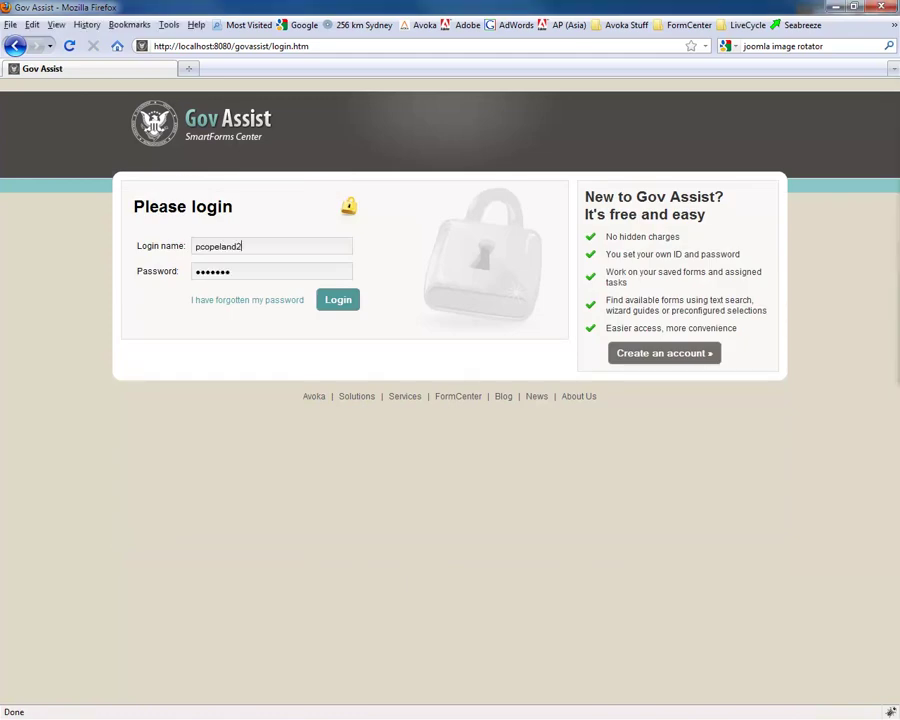
key(Return)
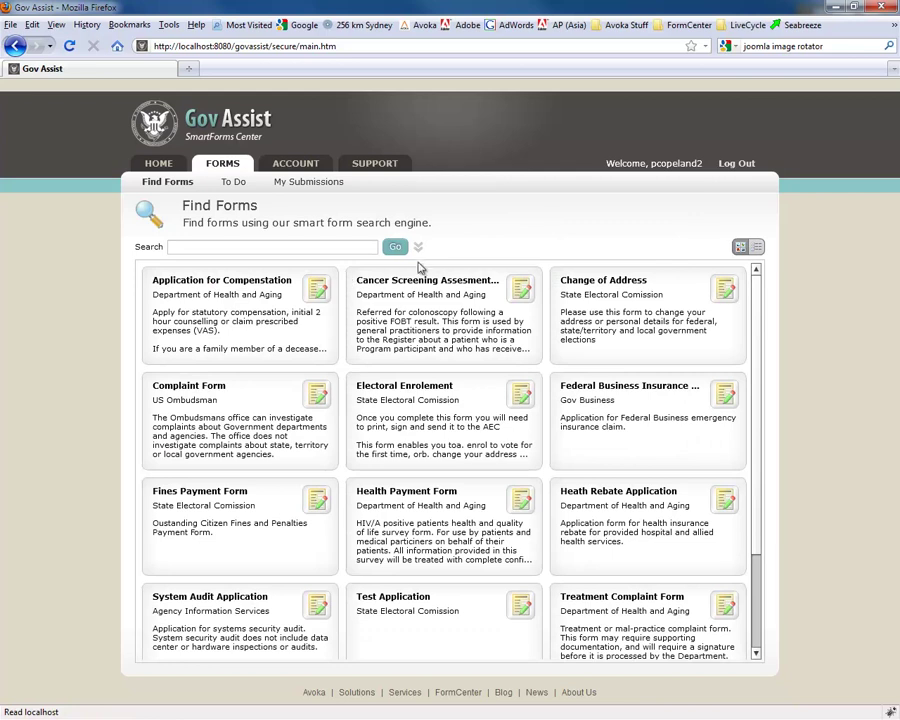
Expand the form search options and filter the forms by the agency Department of Health and Aging.
click(419, 248)
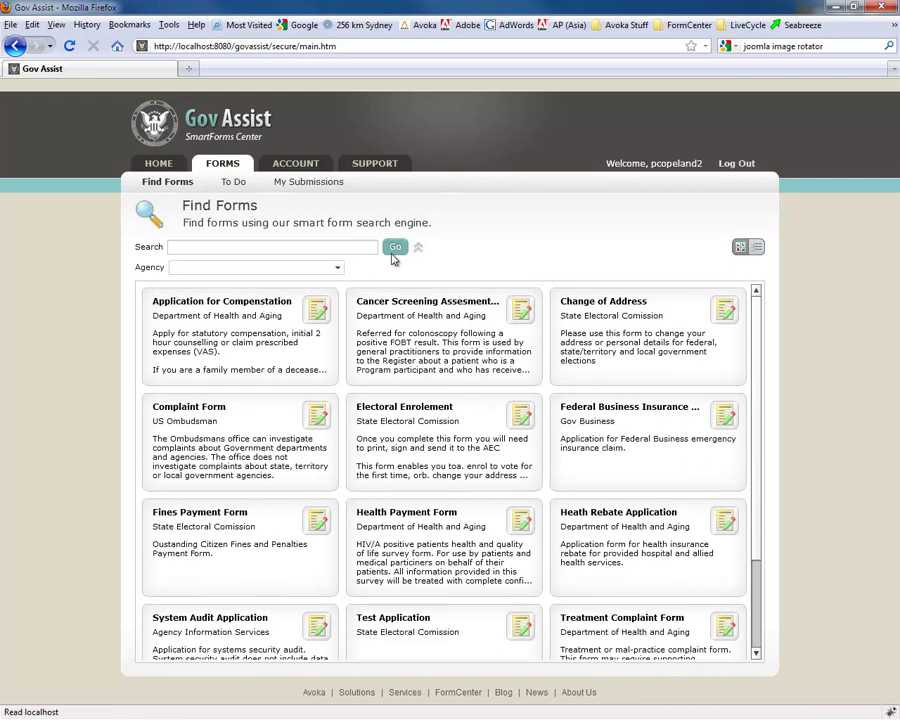
click(338, 268)
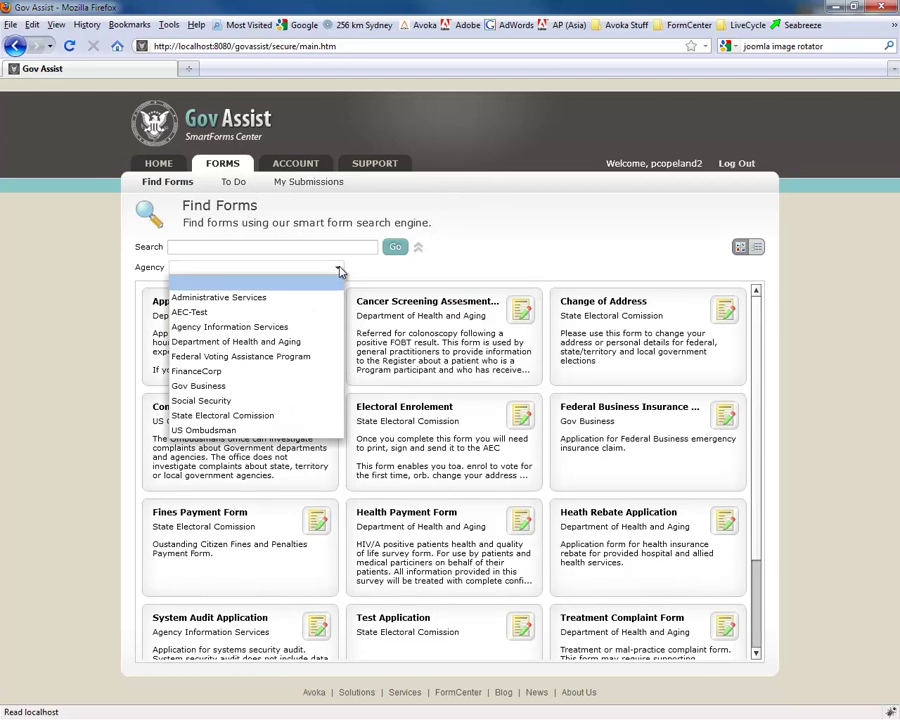
click(295, 341)
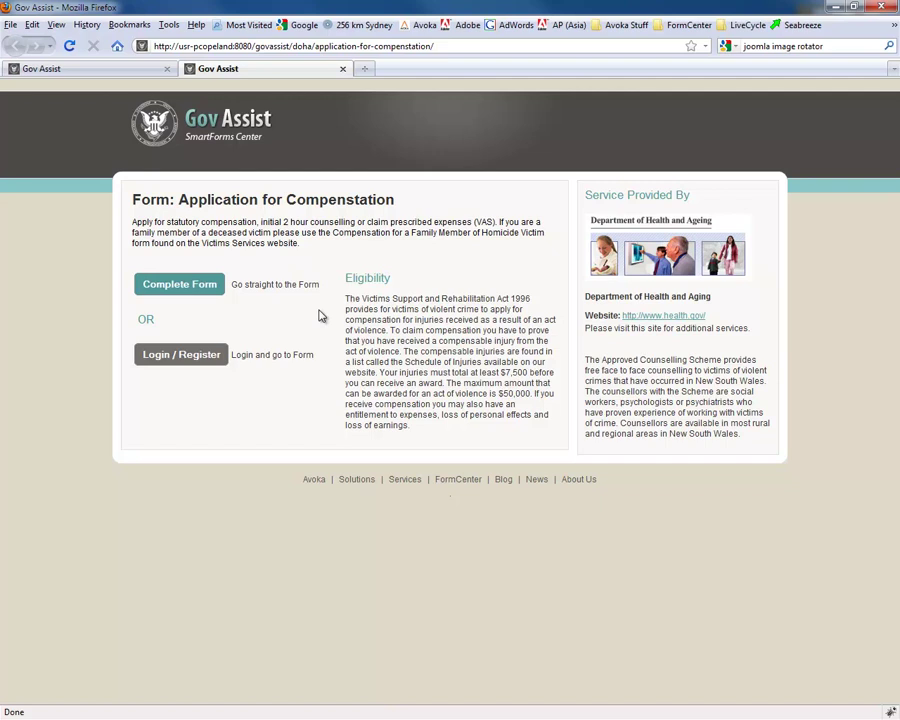
Go straight to completing the Application for Compenstation form without logging in.
click(183, 290)
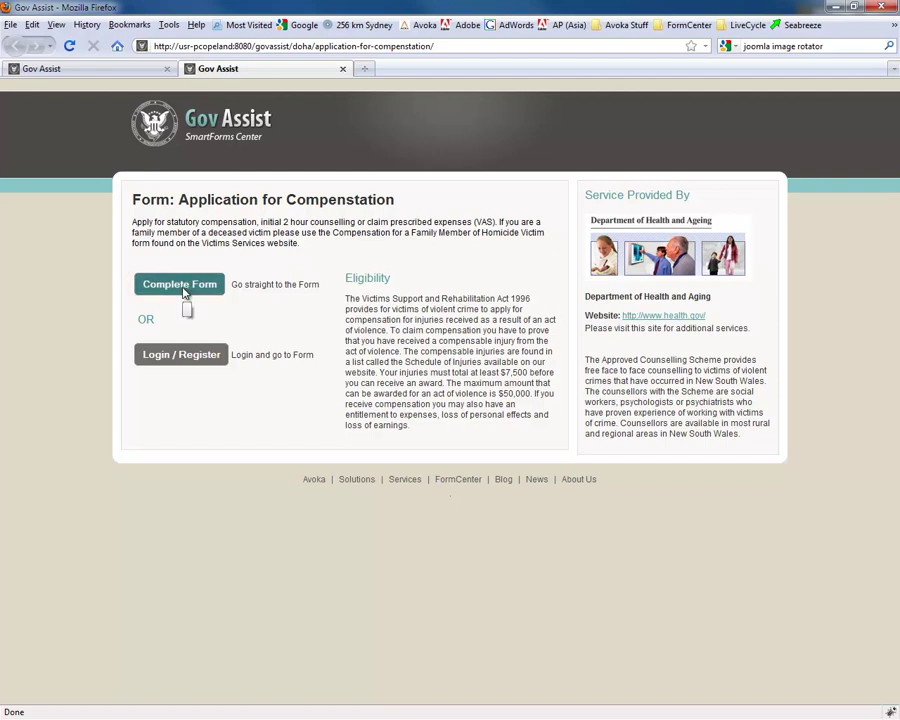
click(197, 356)
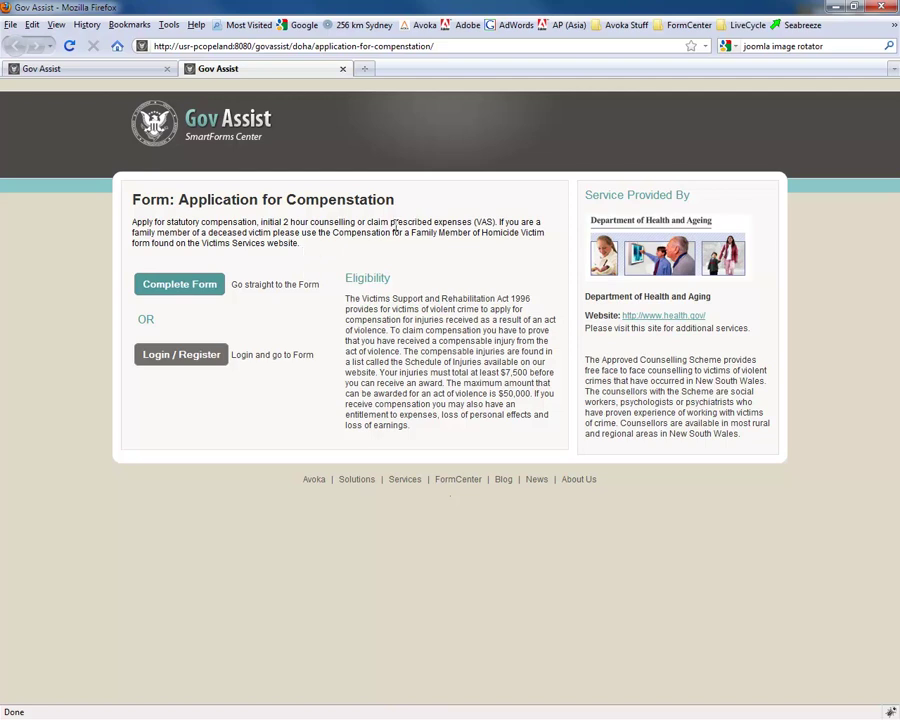
click(183, 287)
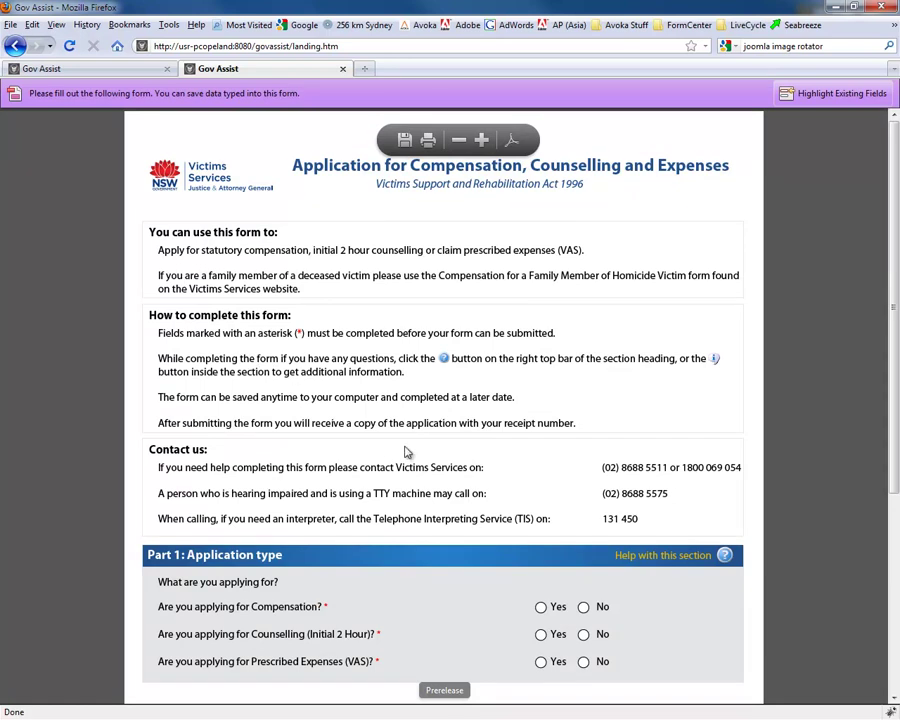
In Part 1, answer Yes for Compensation, No for Counselling (Initial 2 Hour) and Yes for Prescribed Expenses (VAS).
scroll(405, 450, down, 1)
scroll(405, 447, up, 1)
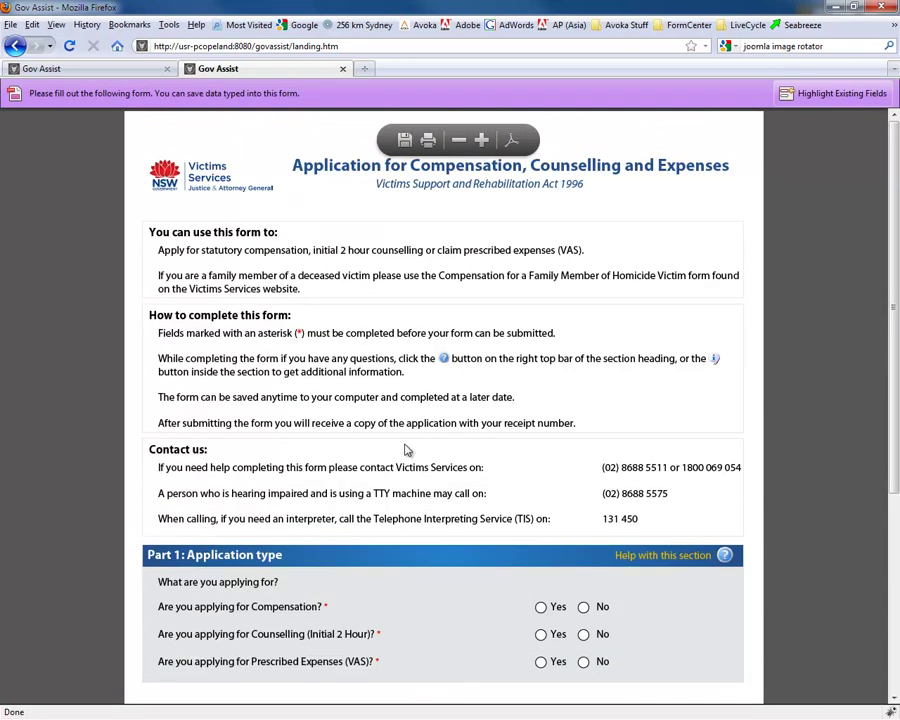
scroll(407, 450, down, 1)
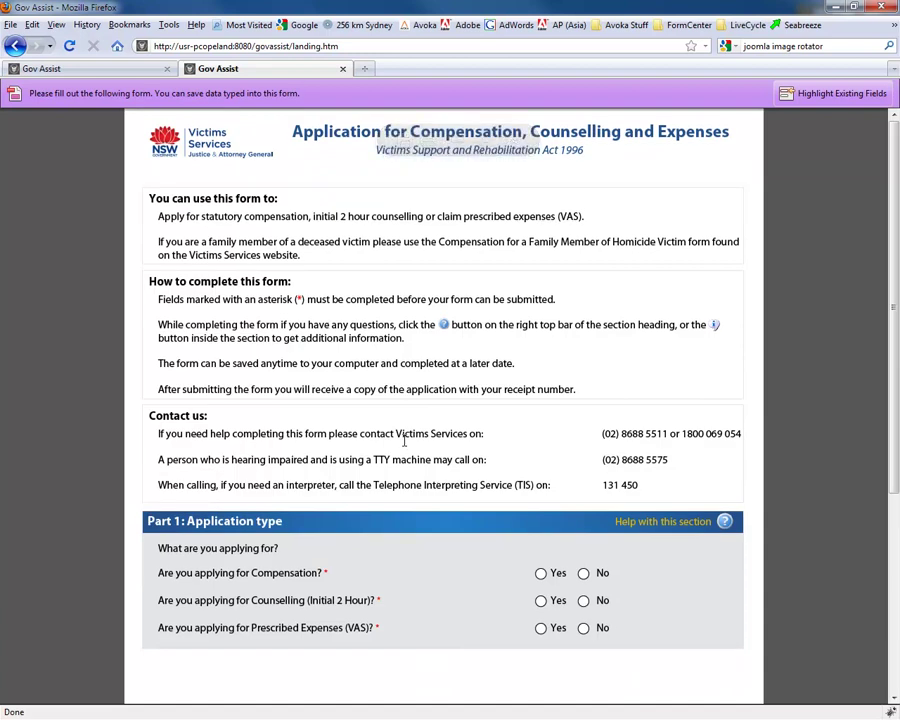
scroll(403, 445, down, 3)
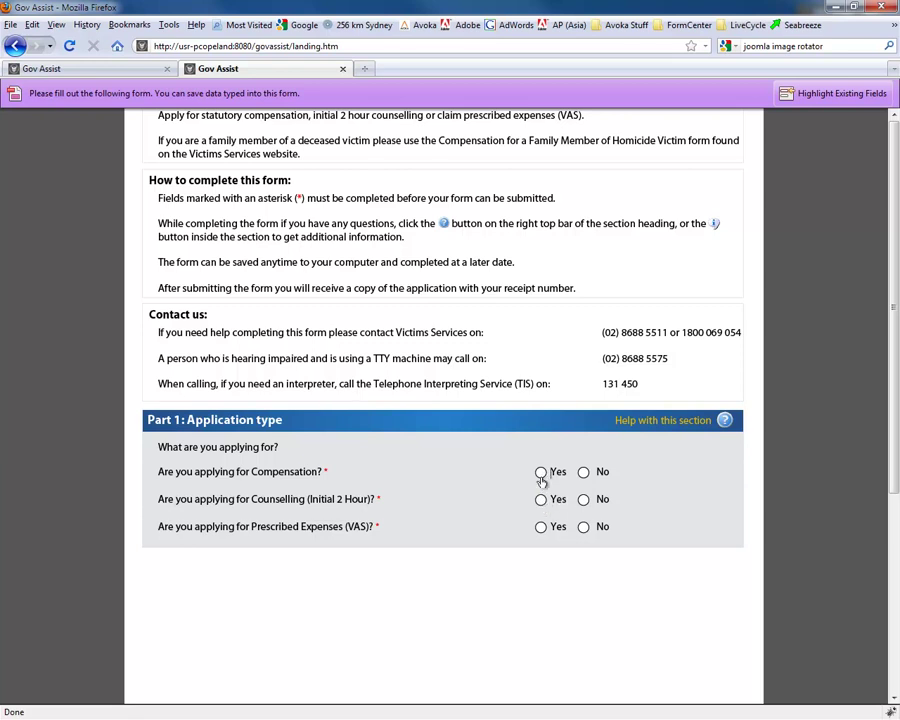
click(541, 476)
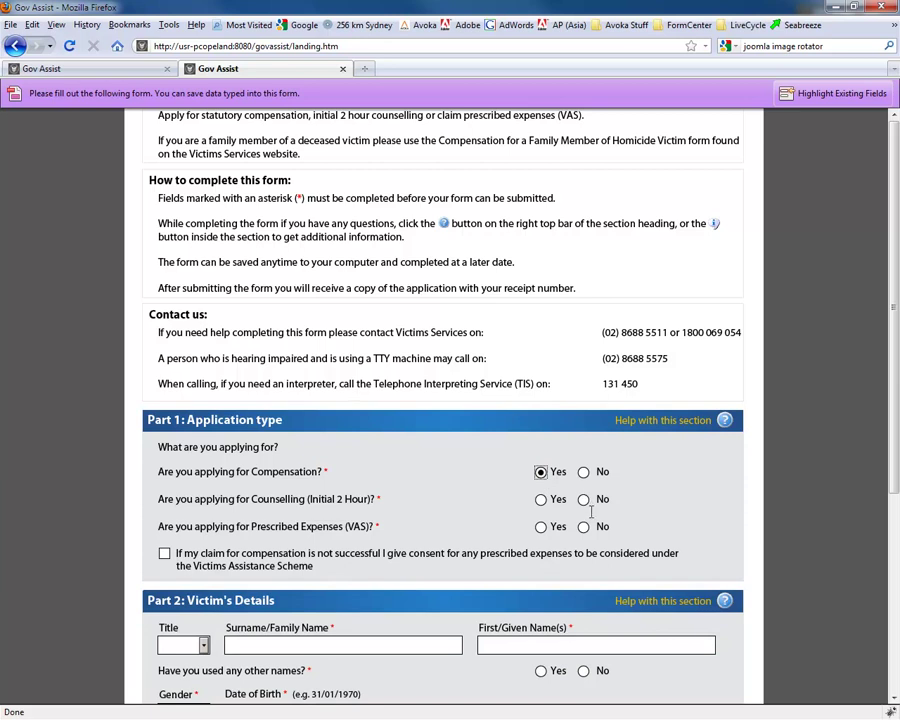
click(583, 500)
click(541, 526)
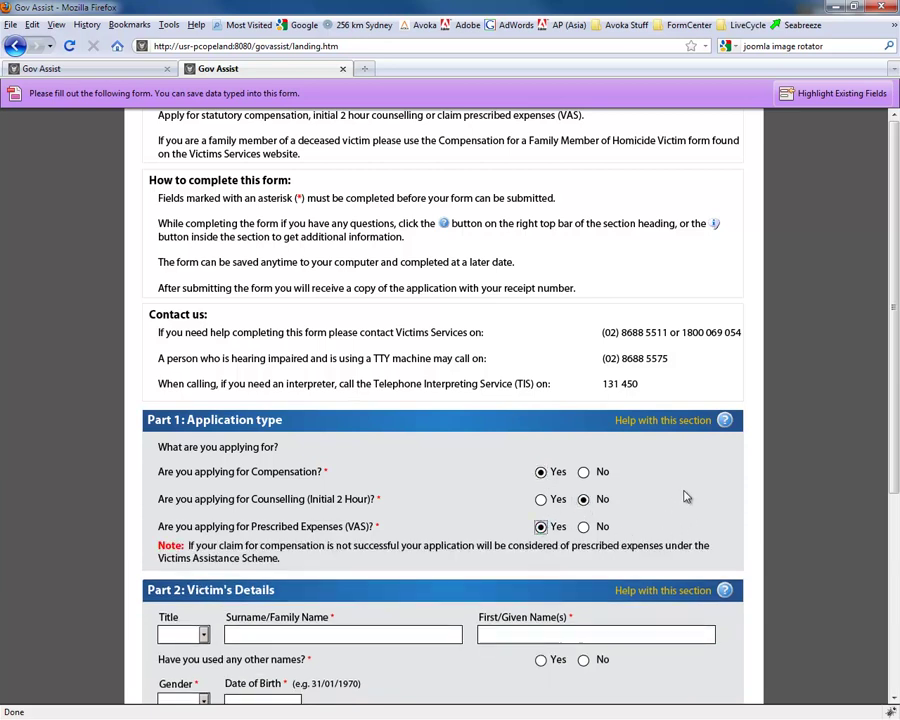
Nominate Primary victim as the applicable category in Part 2.
scroll(686, 497, down, 4)
scroll(686, 497, down, 5)
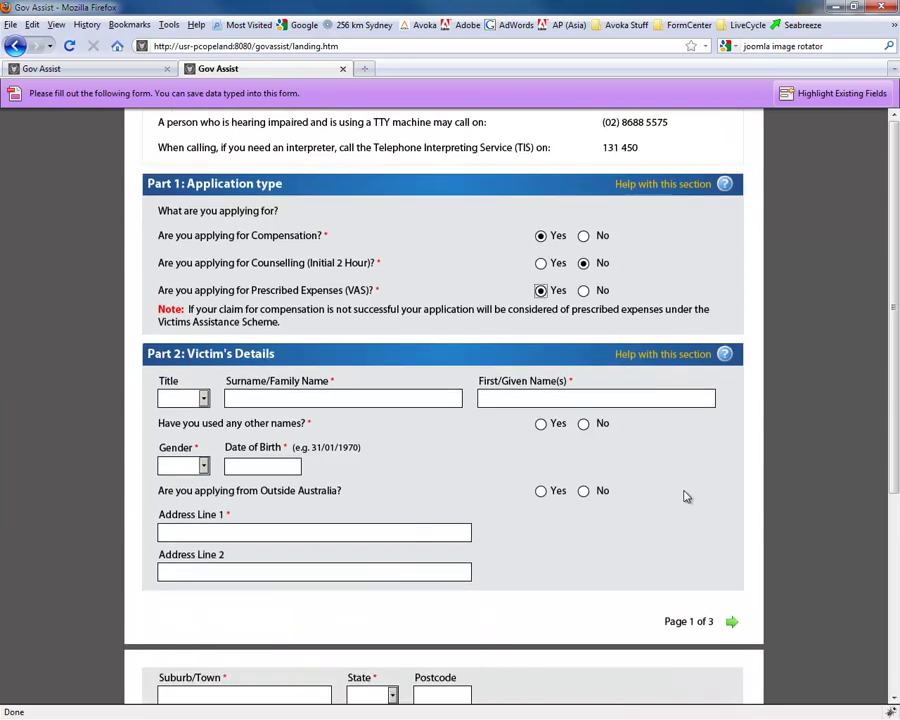
scroll(686, 497, down, 1)
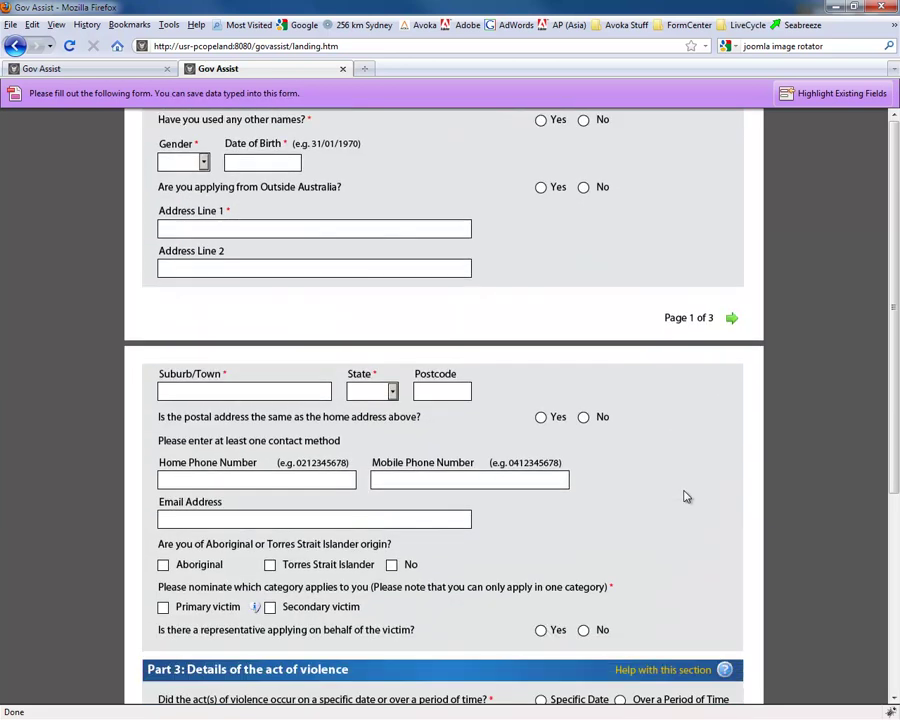
click(163, 607)
Use the Part 4 Injury Selector to claim "fracture of hand (full recovery)" for the hand body part.
scroll(648, 512, down, 3)
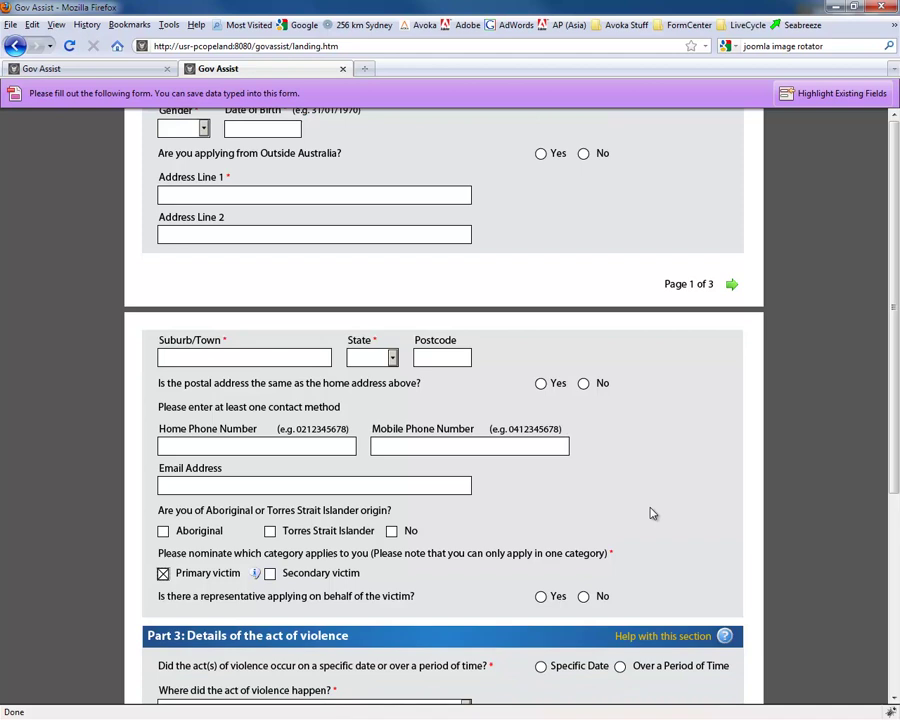
scroll(650, 510, down, 3)
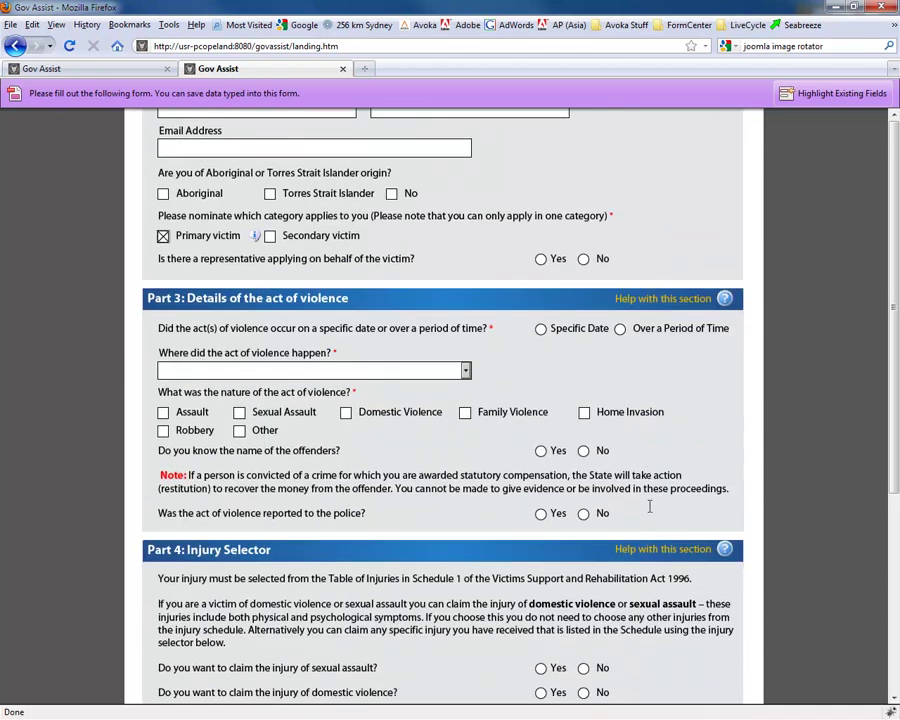
scroll(649, 507, down, 3)
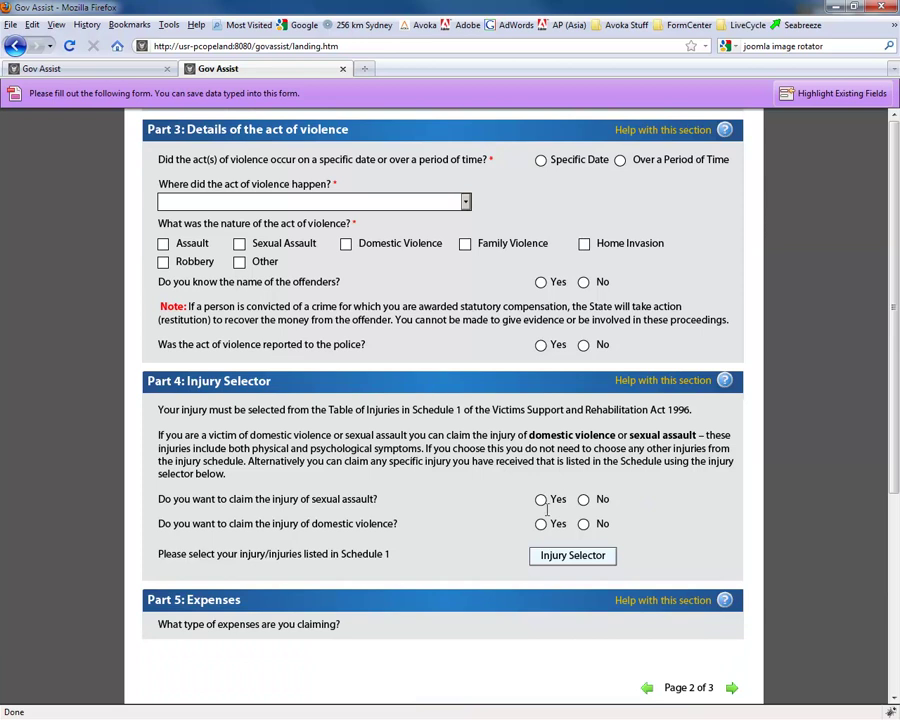
click(550, 555)
click(585, 555)
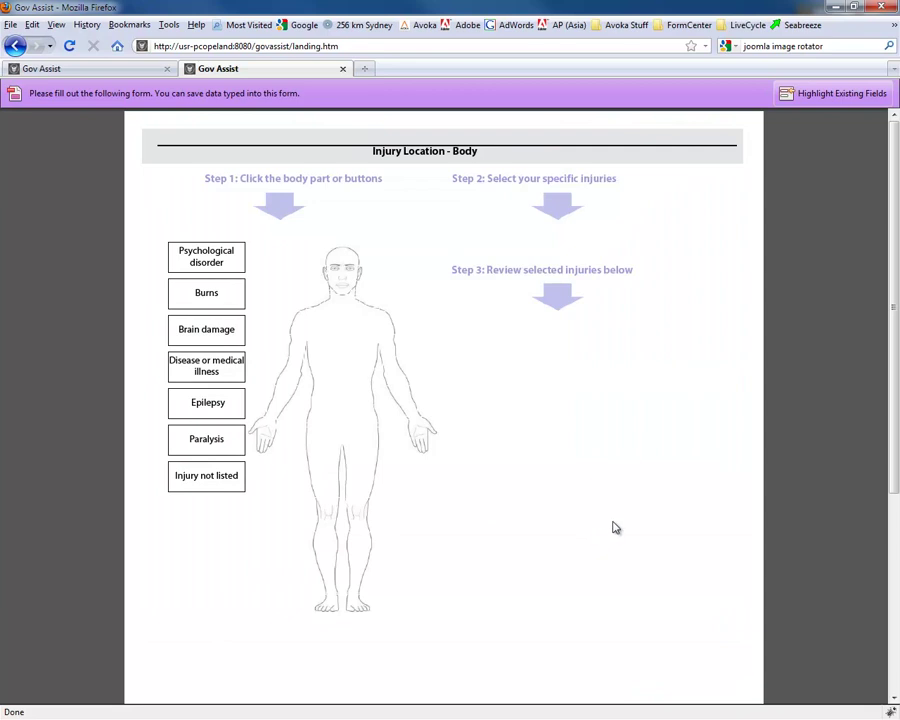
click(425, 433)
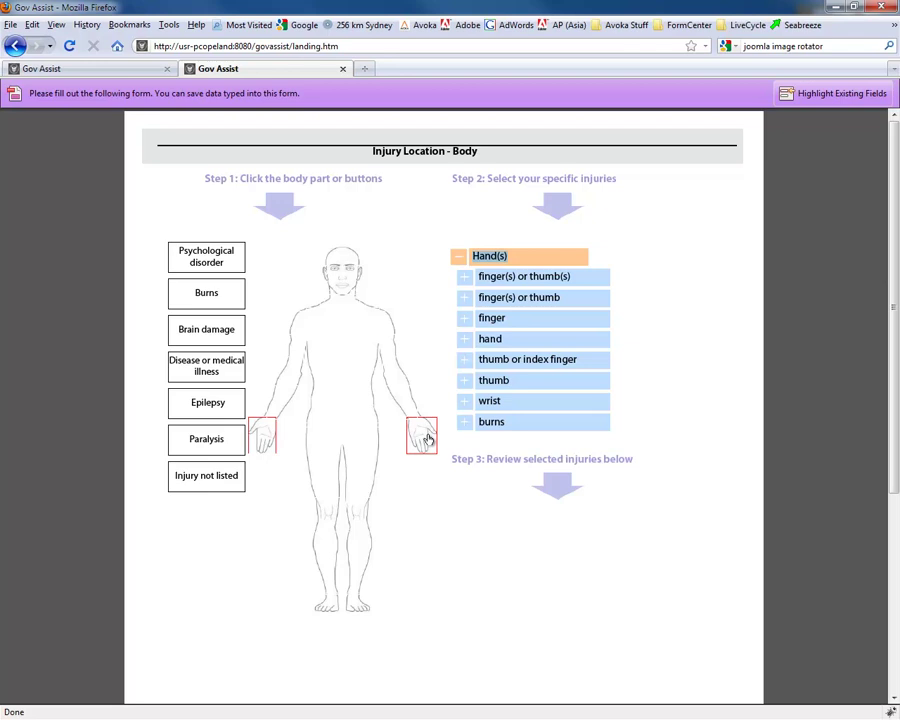
click(463, 341)
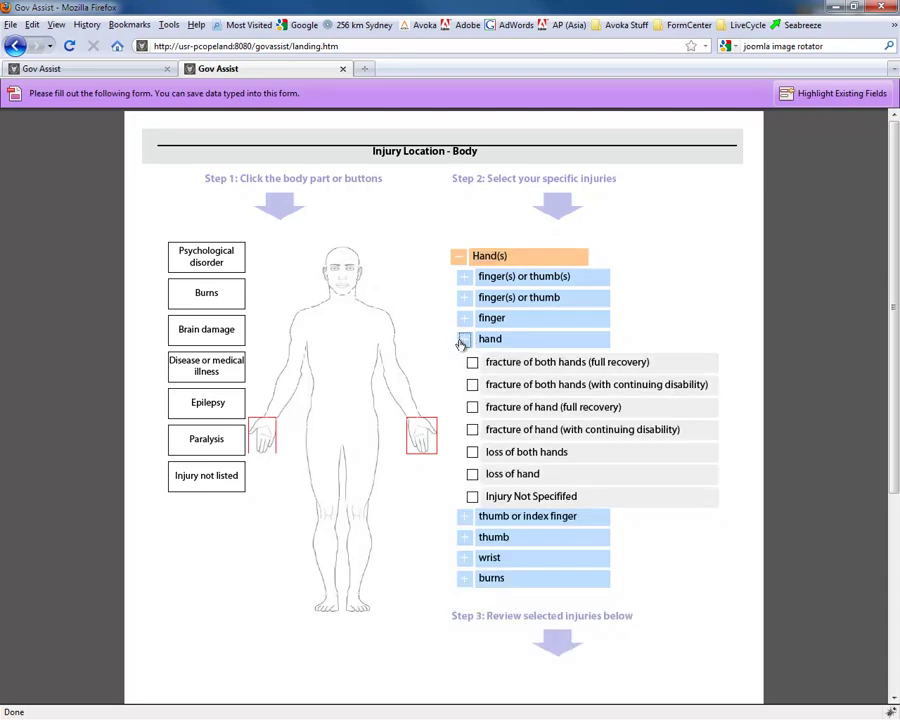
click(472, 407)
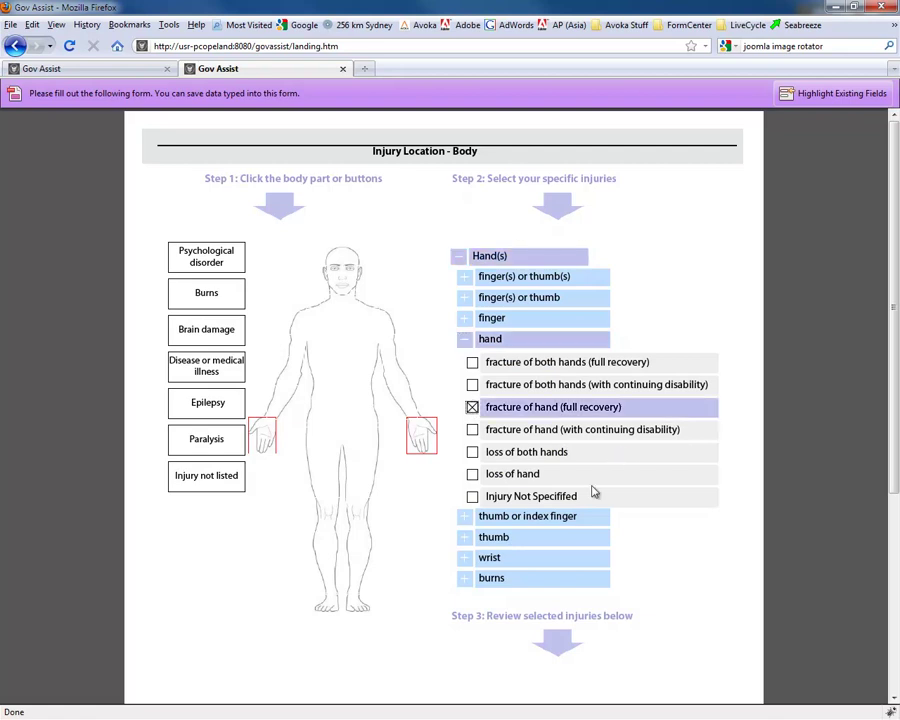
Agree to the declaration conditions in Part 8 and submit the application.
scroll(590, 485, down, 10)
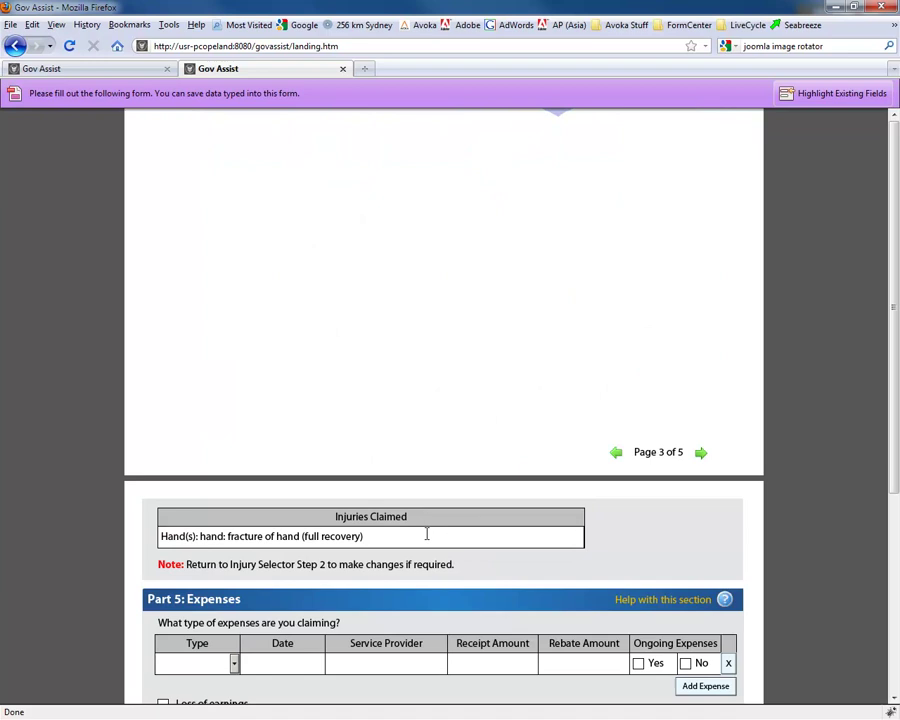
scroll(426, 532, down, 5)
scroll(429, 538, down, 5)
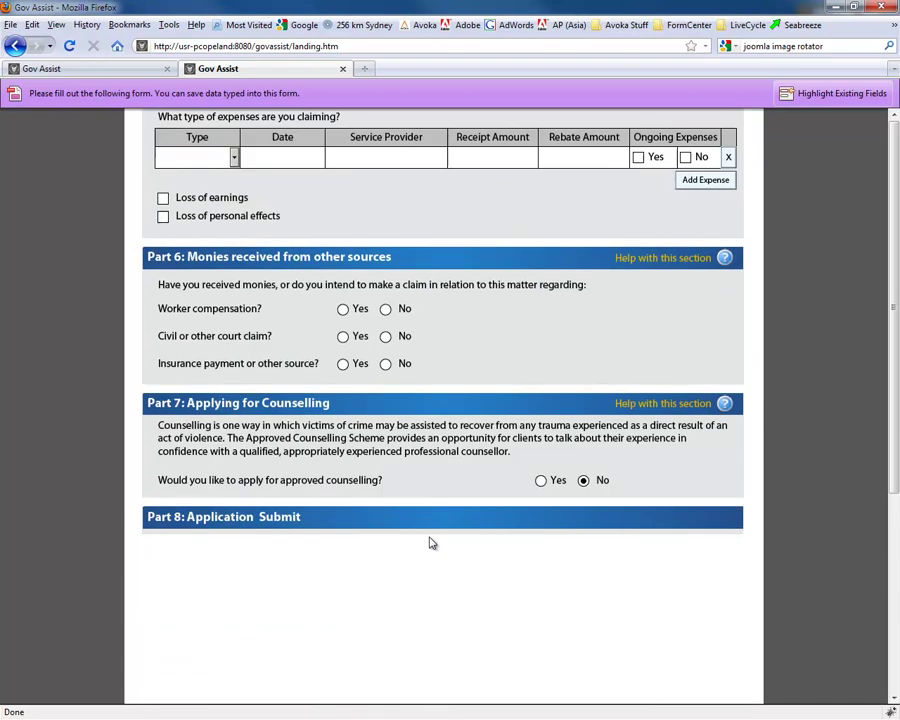
scroll(430, 541, down, 5)
scroll(429, 543, down, 7)
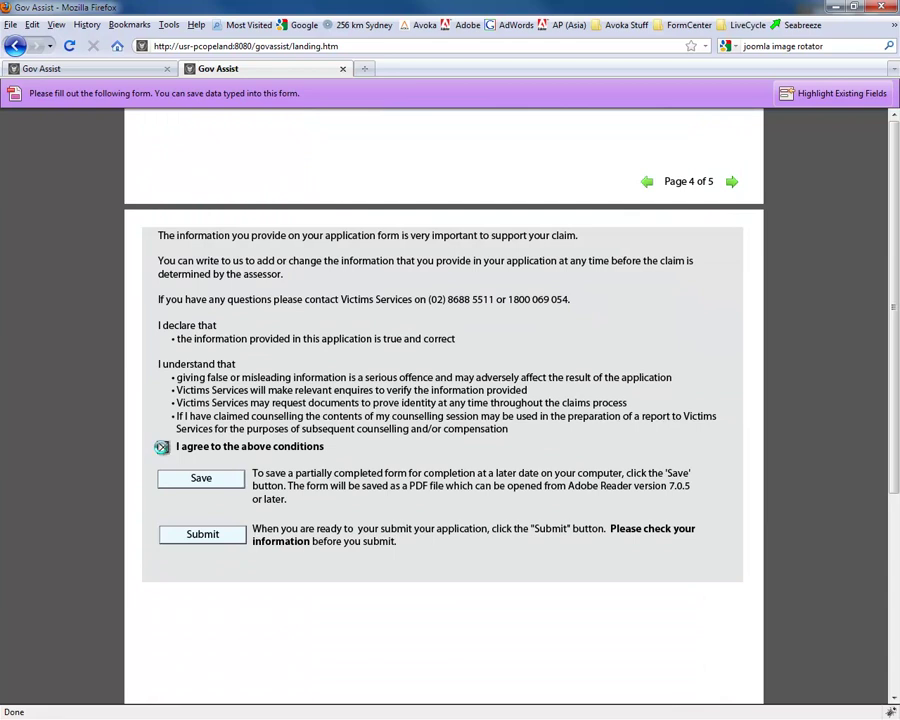
click(163, 447)
click(201, 535)
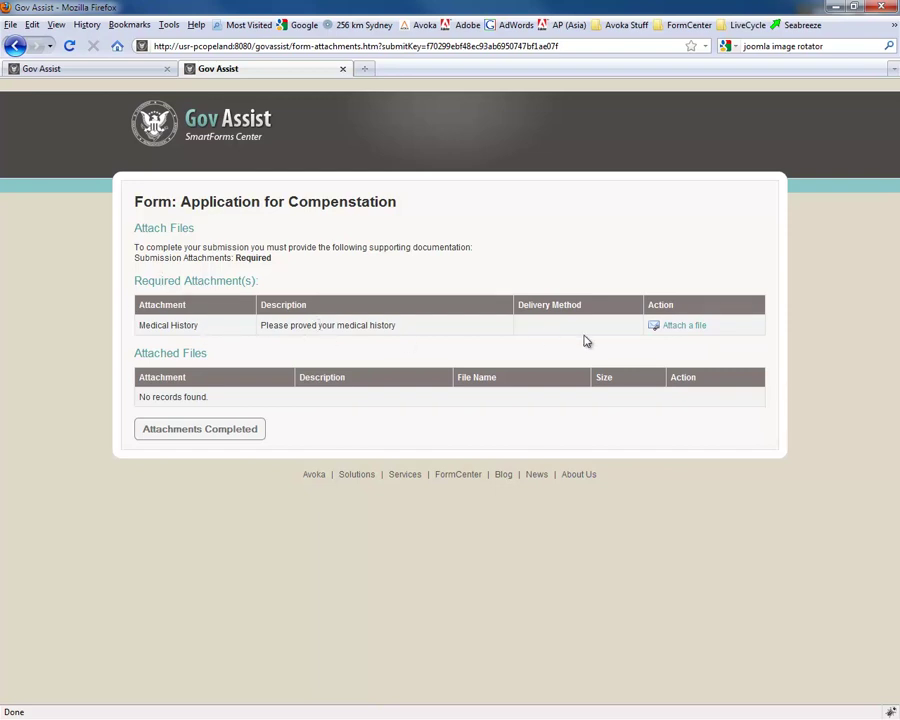
Attach the Medical History .doc file from the medcare folder as the required document and complete the attachments.
click(683, 330)
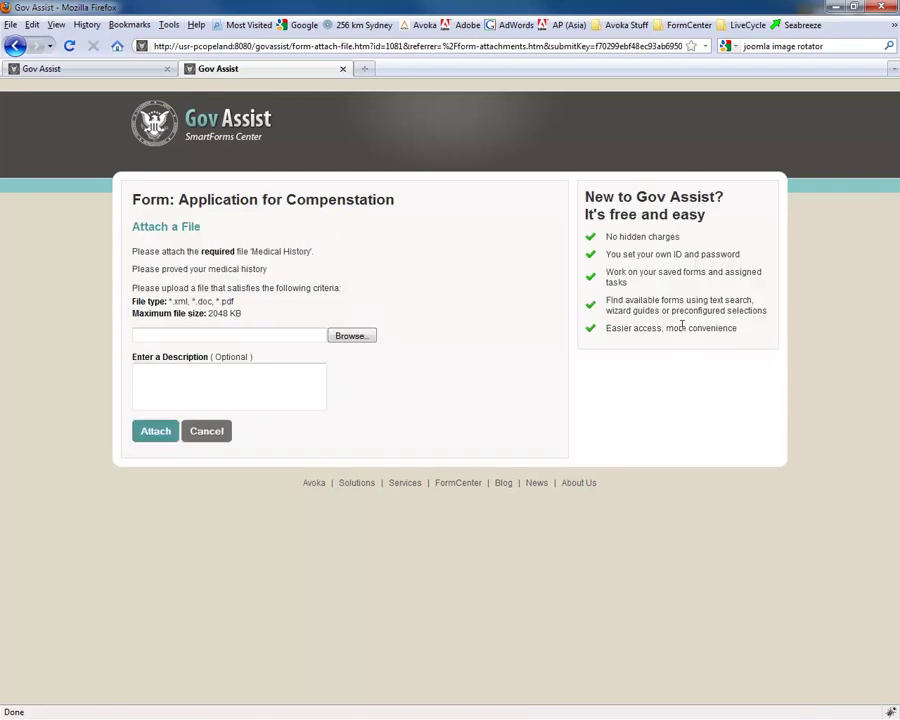
click(345, 337)
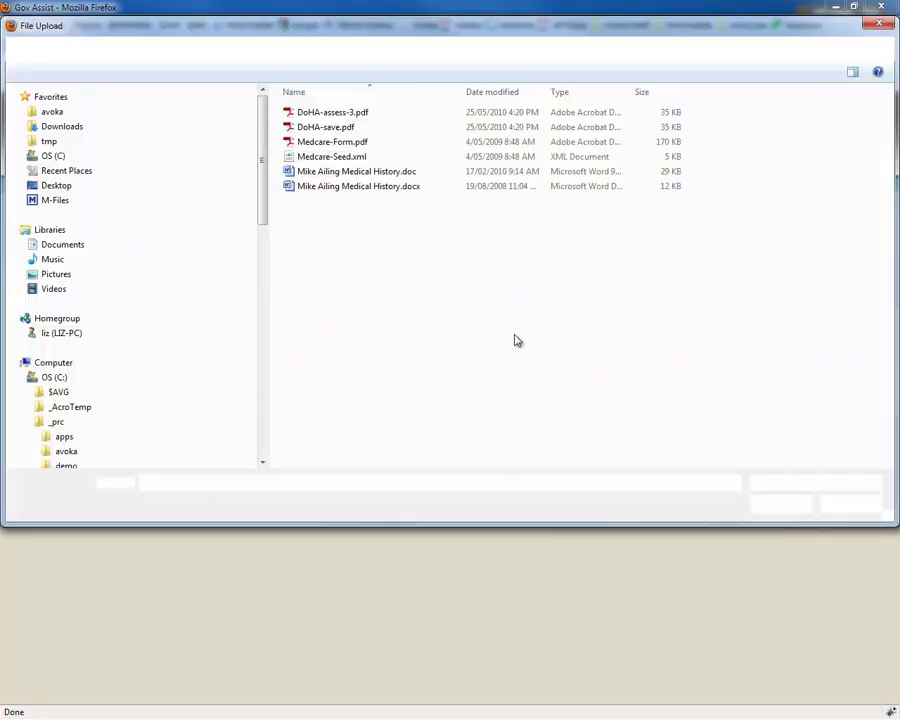
click(856, 505)
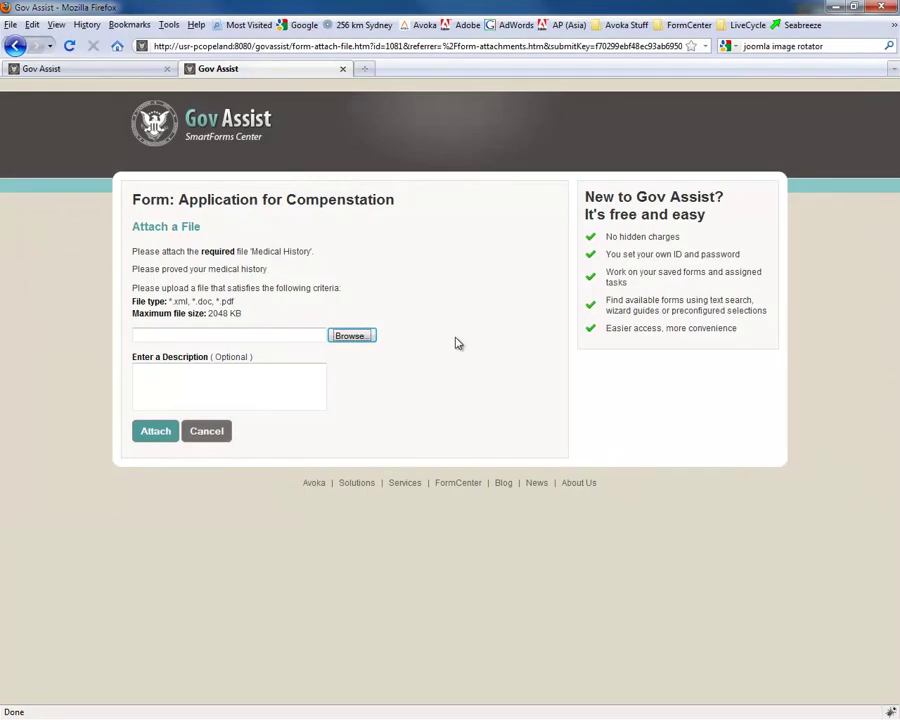
click(350, 338)
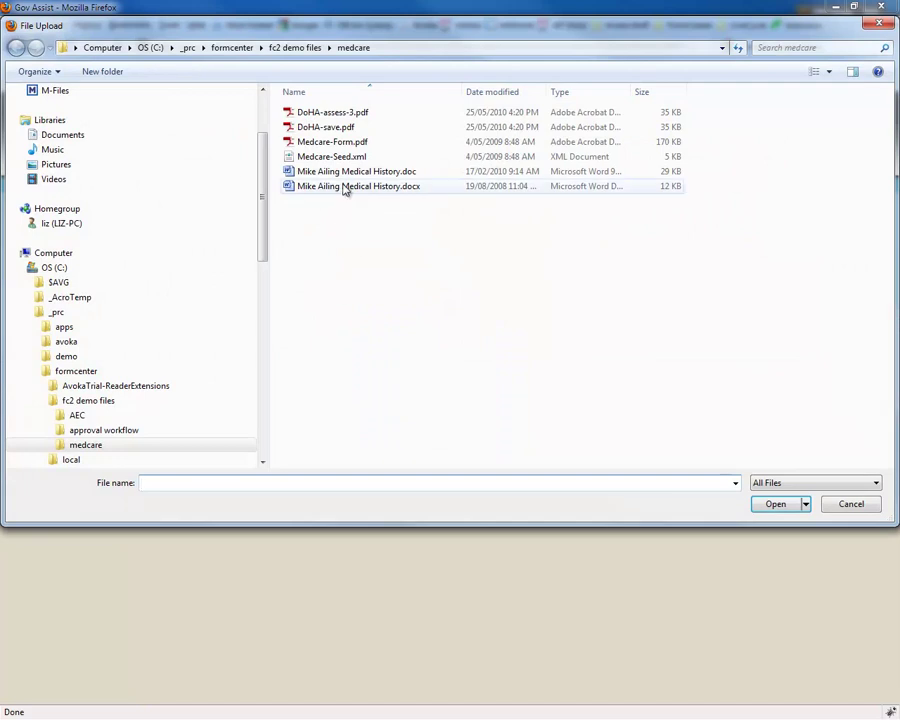
click(354, 172)
click(776, 504)
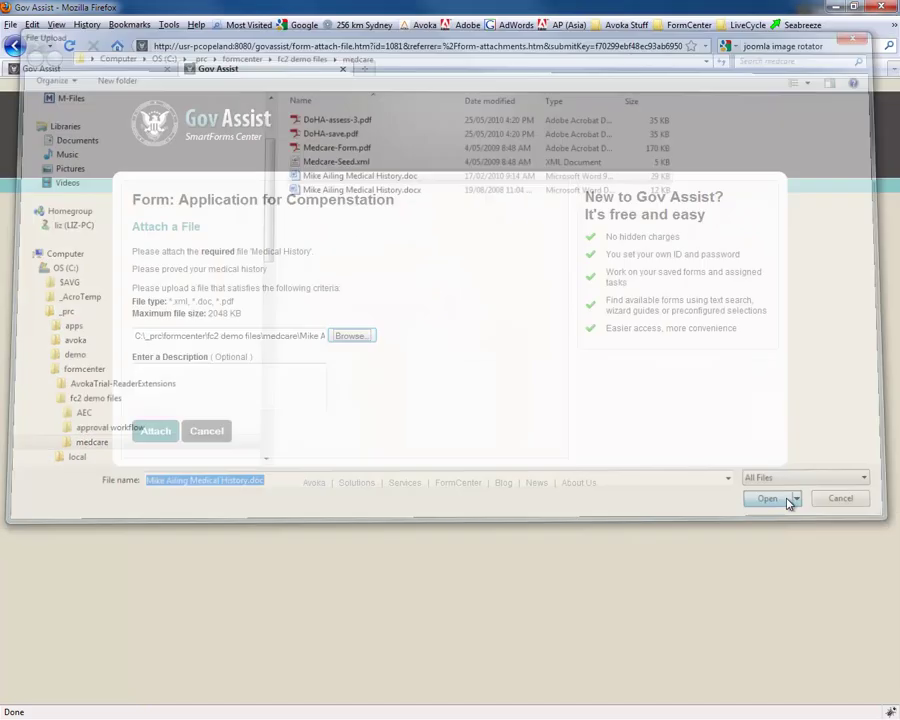
click(153, 431)
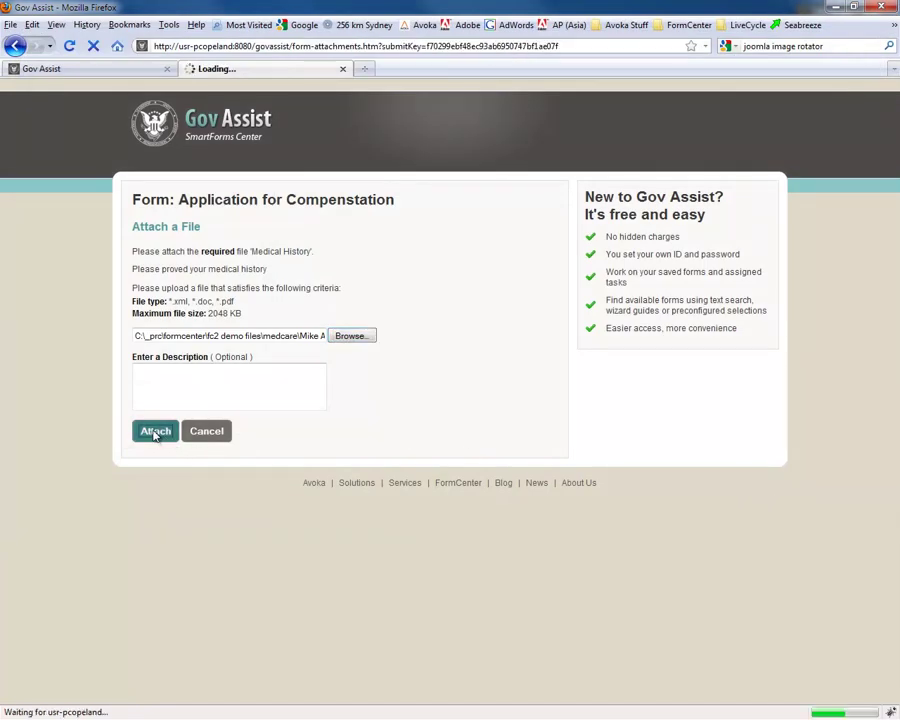
click(199, 429)
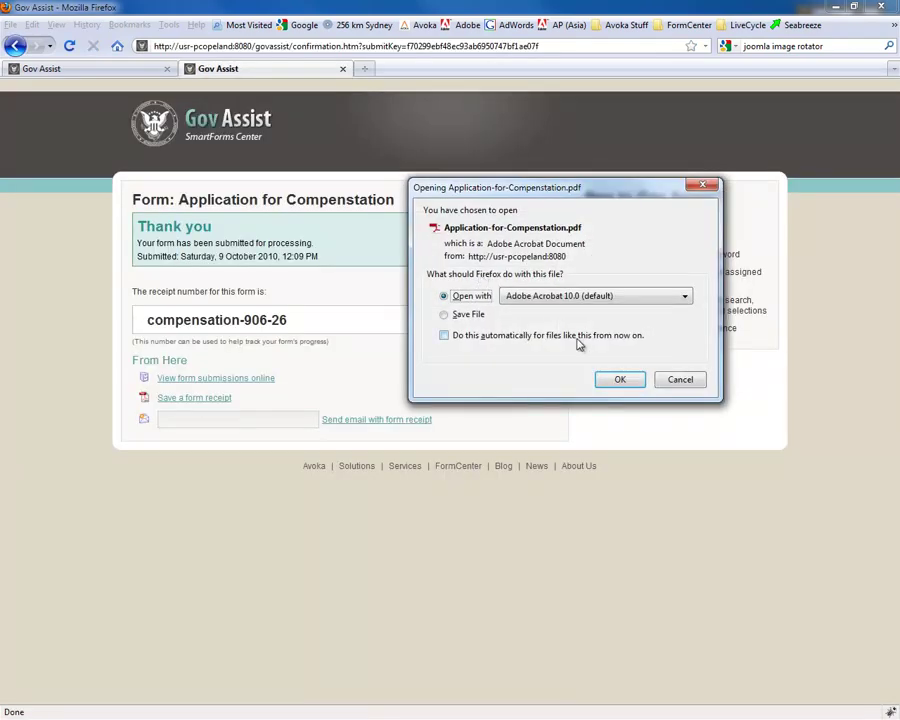
Open the receipt Application-for-Compenstation.pdf with Adobe Acrobat 10.0 and maximize its window.
click(620, 379)
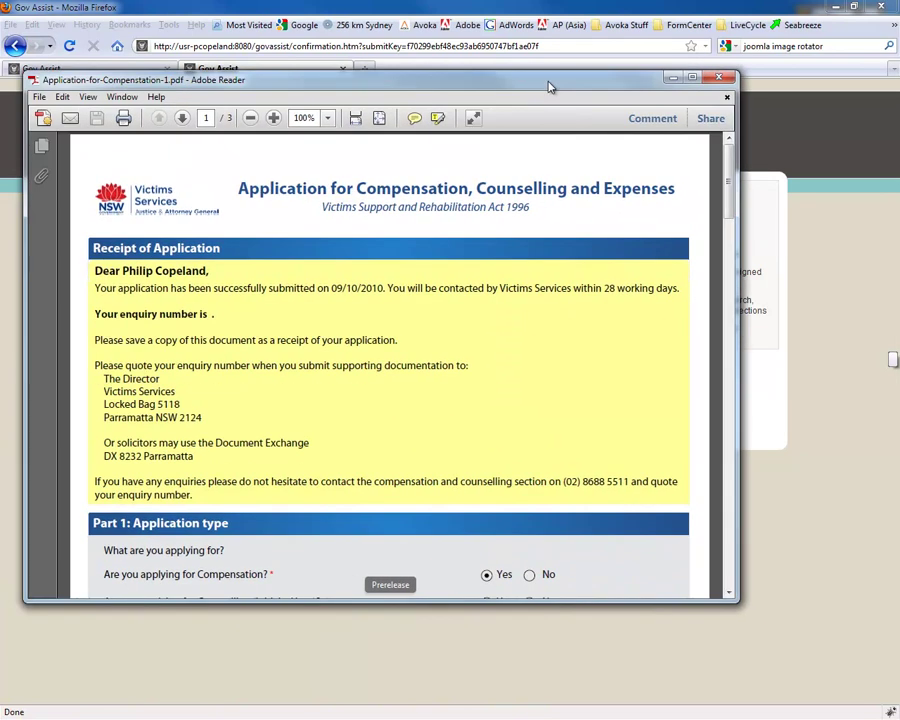
double_click(548, 87)
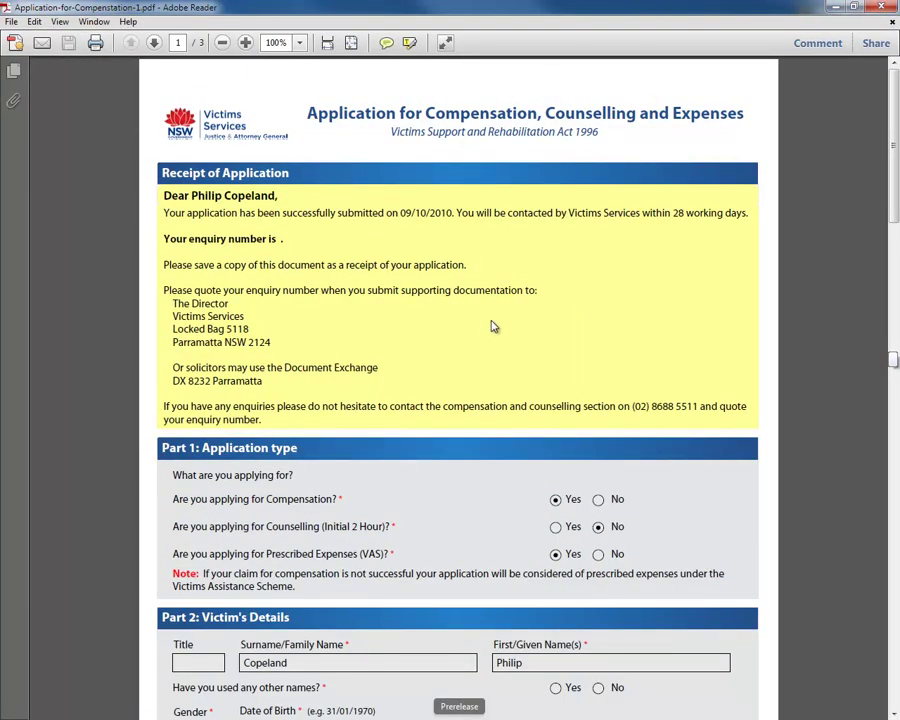
Review the submitted answers in the receipt PDF from the receipt notice through the victim's details, and close the document.
scroll(492, 323, down, 1)
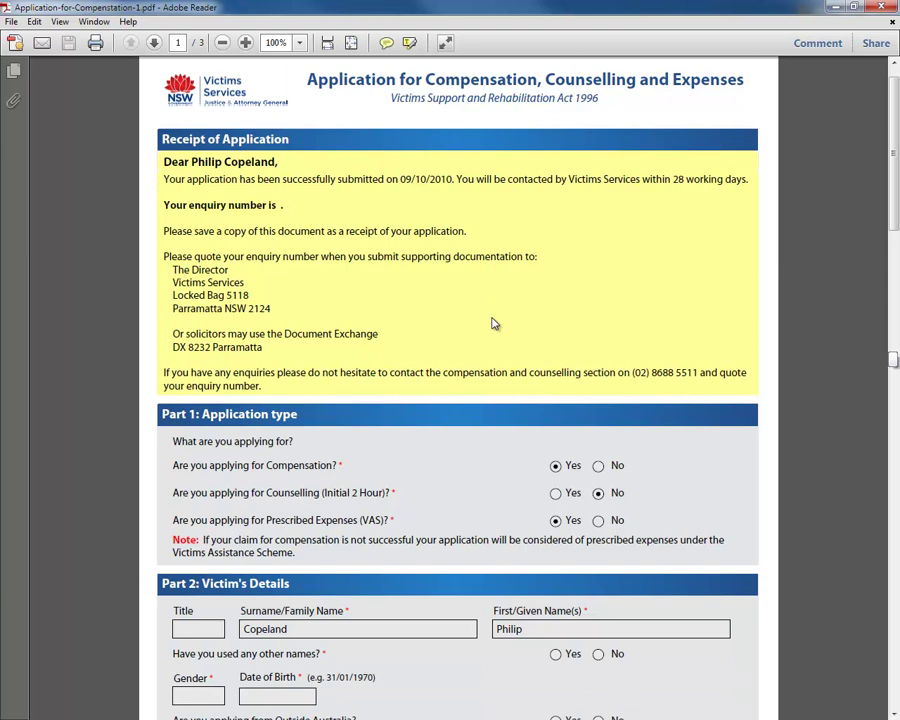
scroll(492, 323, down, 4)
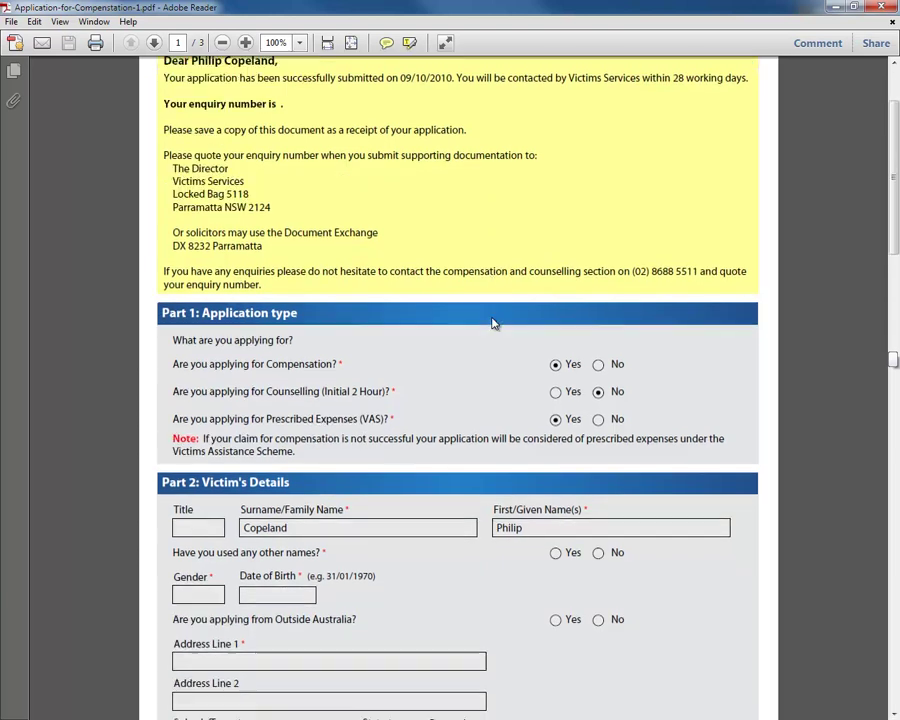
scroll(613, 378, up, 3)
scroll(613, 378, up, 2)
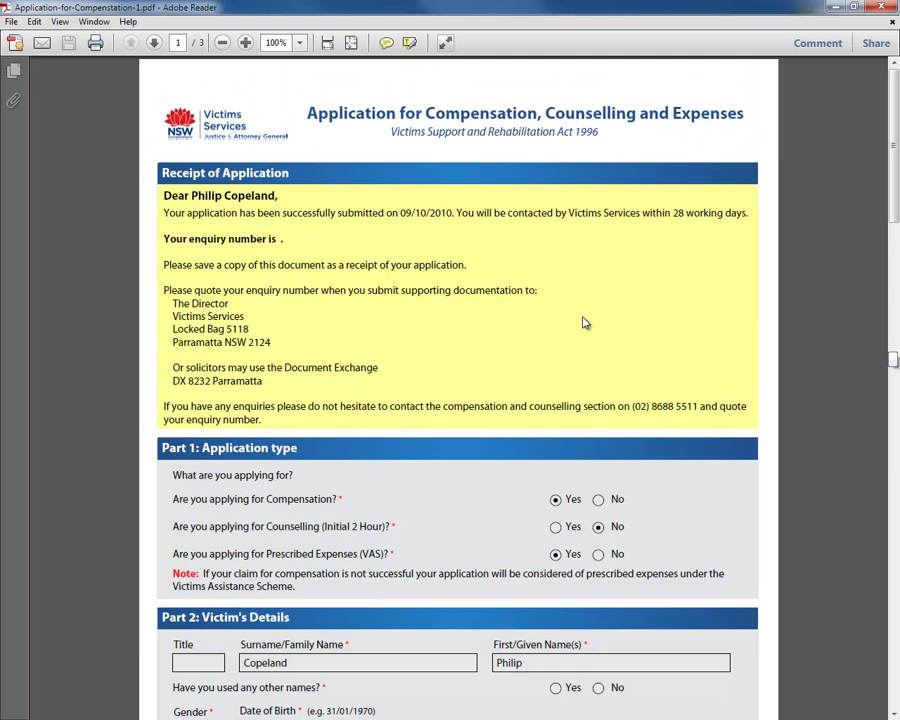
scroll(585, 323, down, 9)
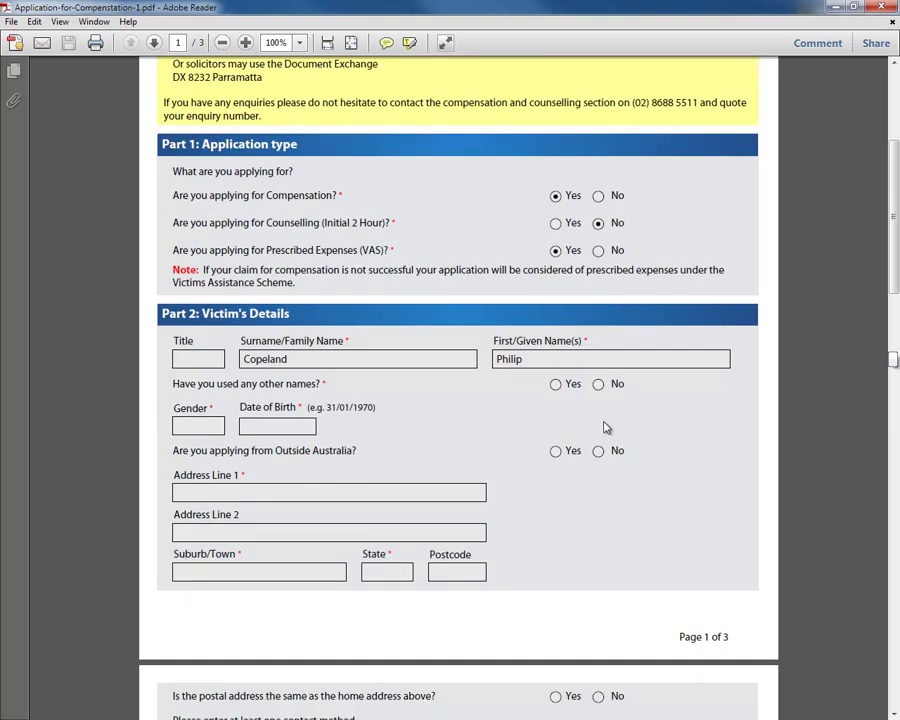
scroll(605, 428, down, 12)
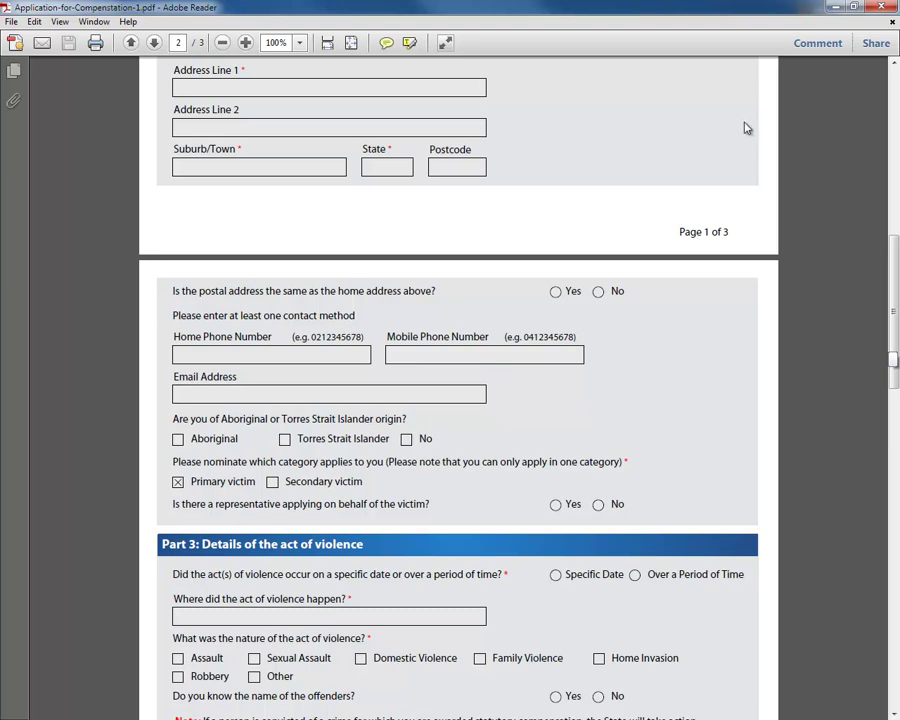
click(880, 7)
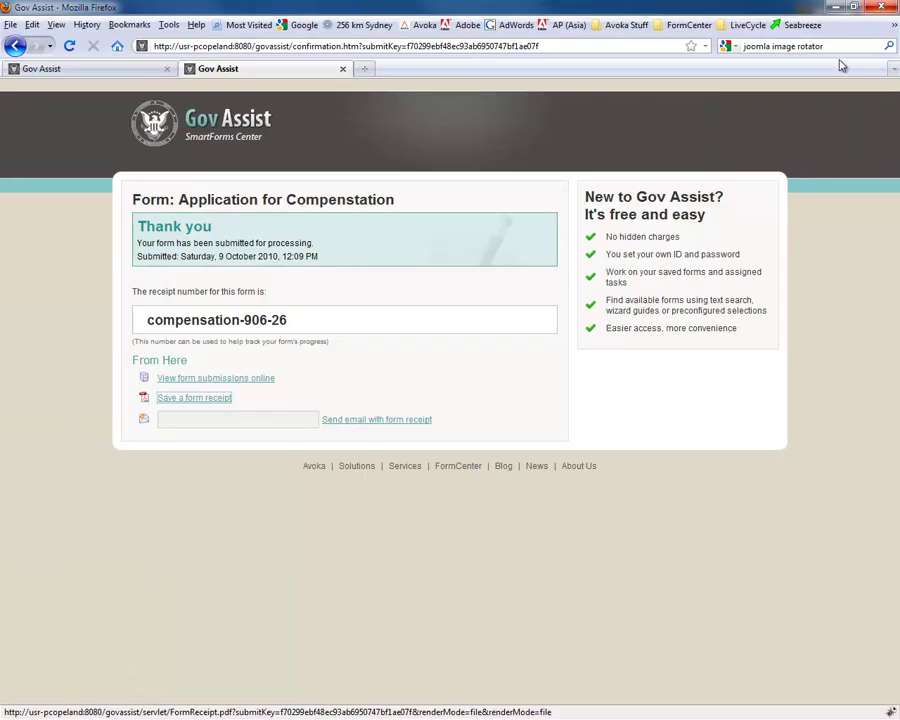
Return to the logged-in Gov Assist portal and view the My Submissions and To Do lists.
click(128, 71)
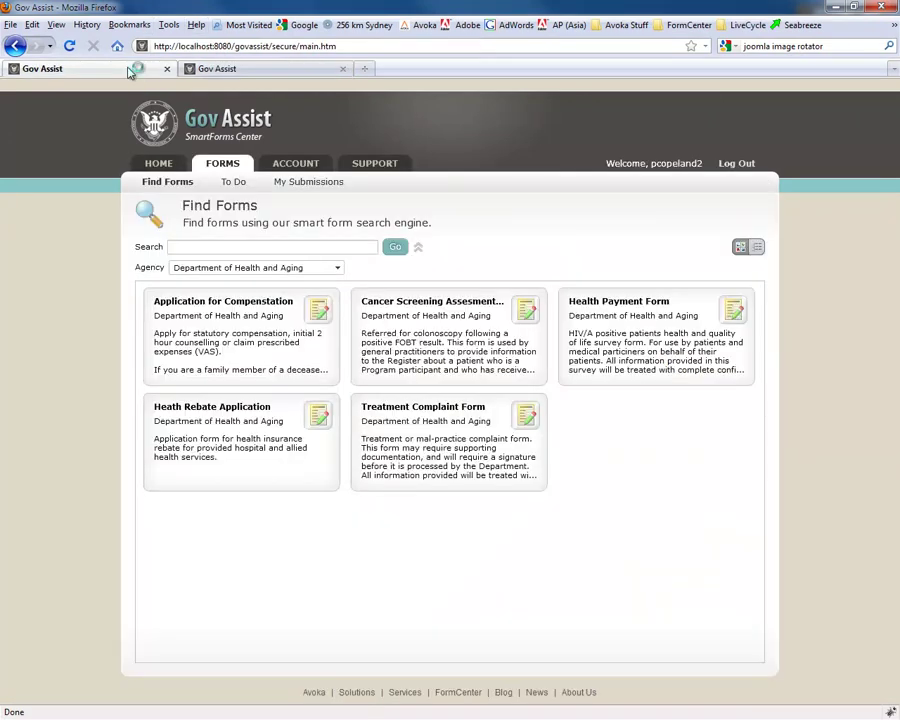
click(296, 183)
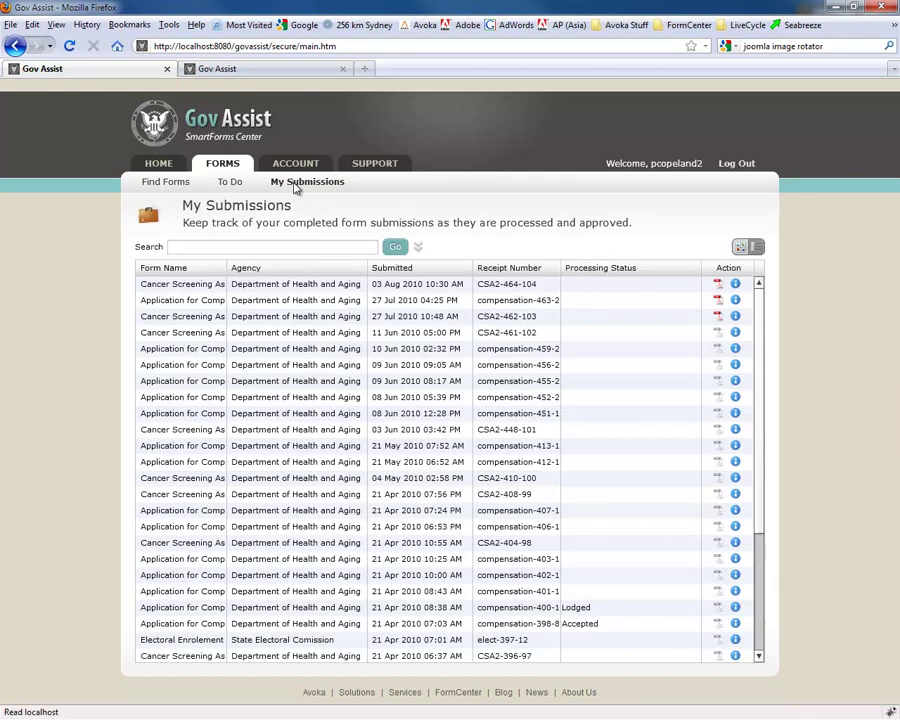
click(230, 186)
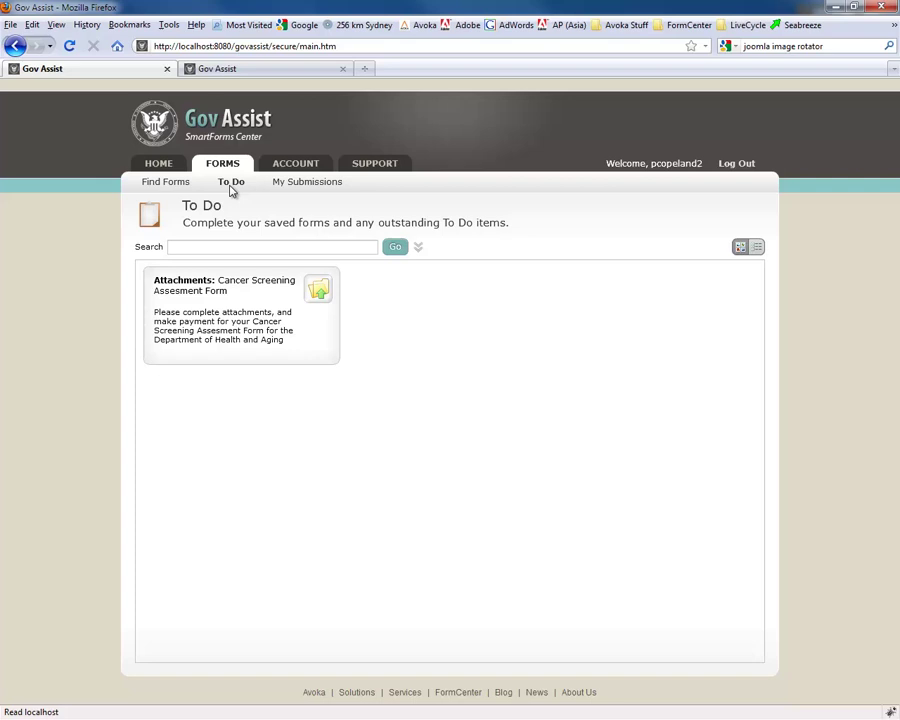
View the account details and the default My Profile entry in the Gov Assist account area.
click(300, 166)
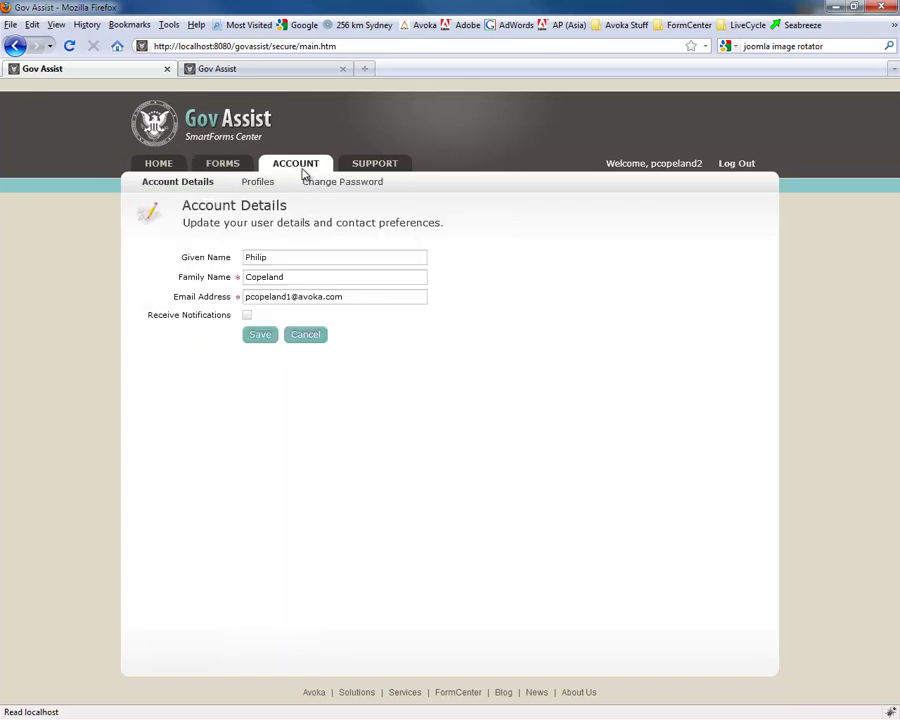
click(254, 188)
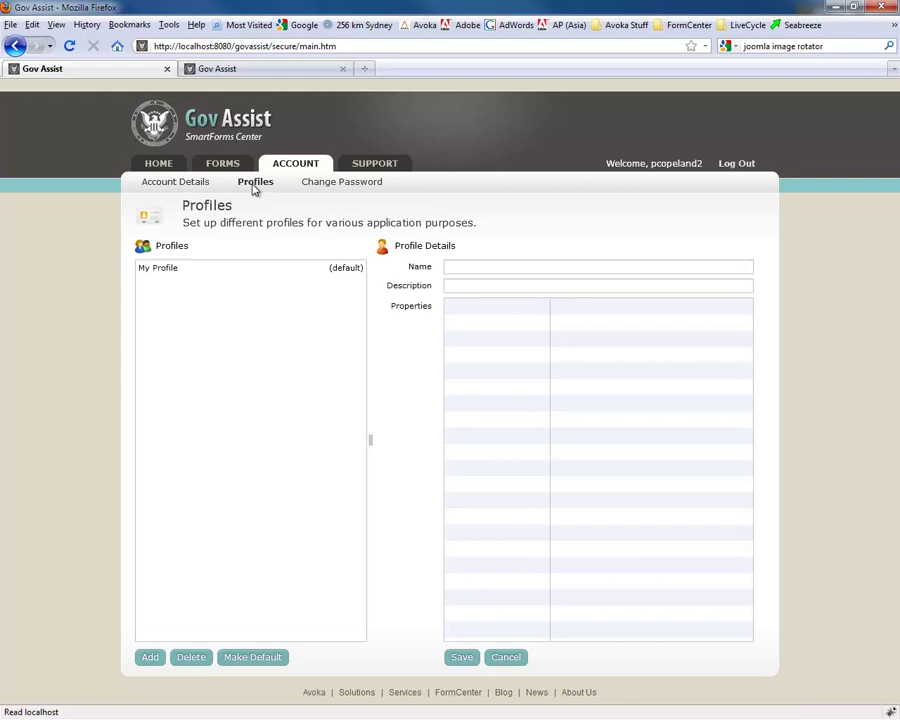
click(169, 273)
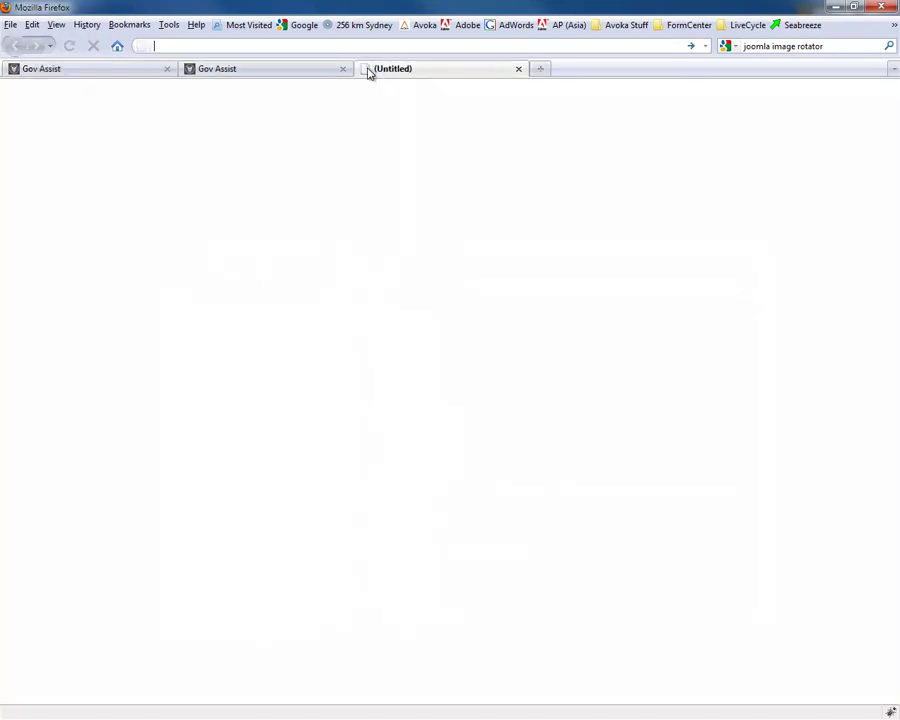
Load the bookmarked Avoka FormCenter admin console in a new browser tab and log in with the saved administrator login.
click(695, 28)
click(697, 61)
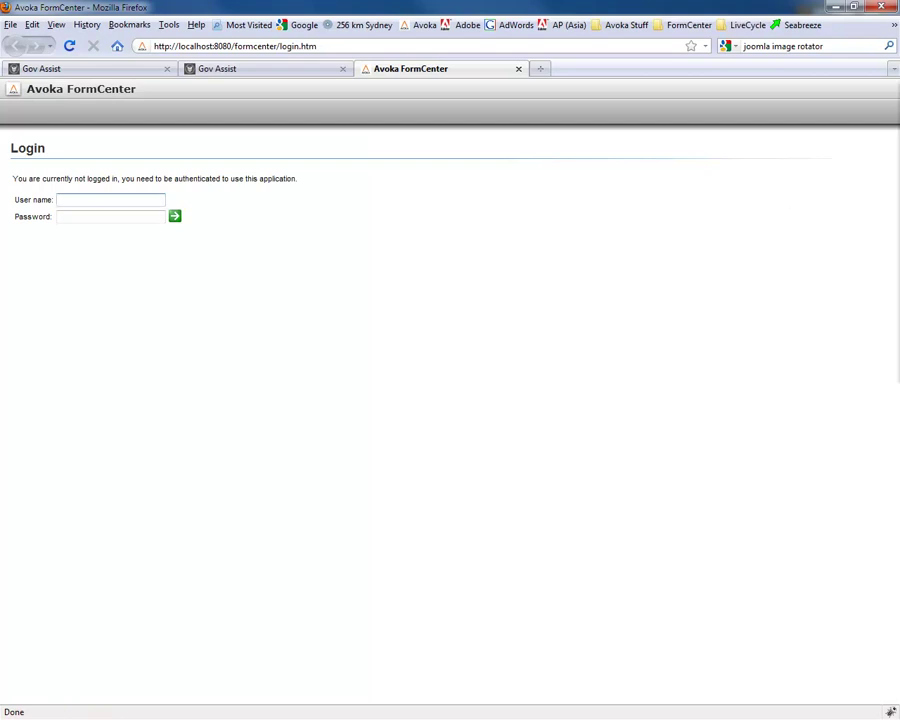
key(Down)
key(Return)
key(Return)
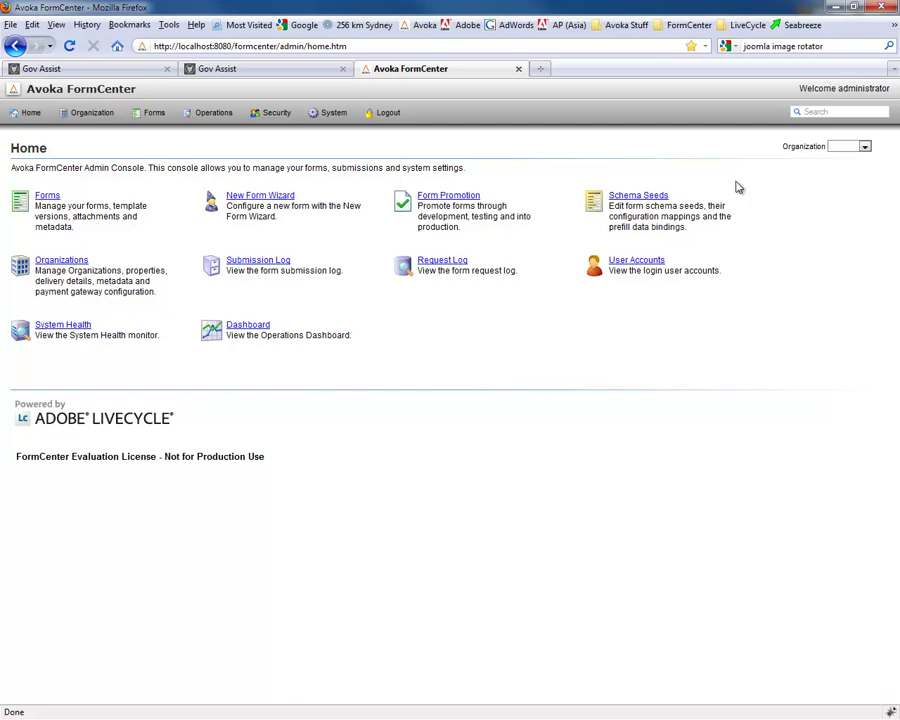
Check the organization filter choices and view the attachments of the newest Application for Compensation submission in the Submission Log.
click(865, 147)
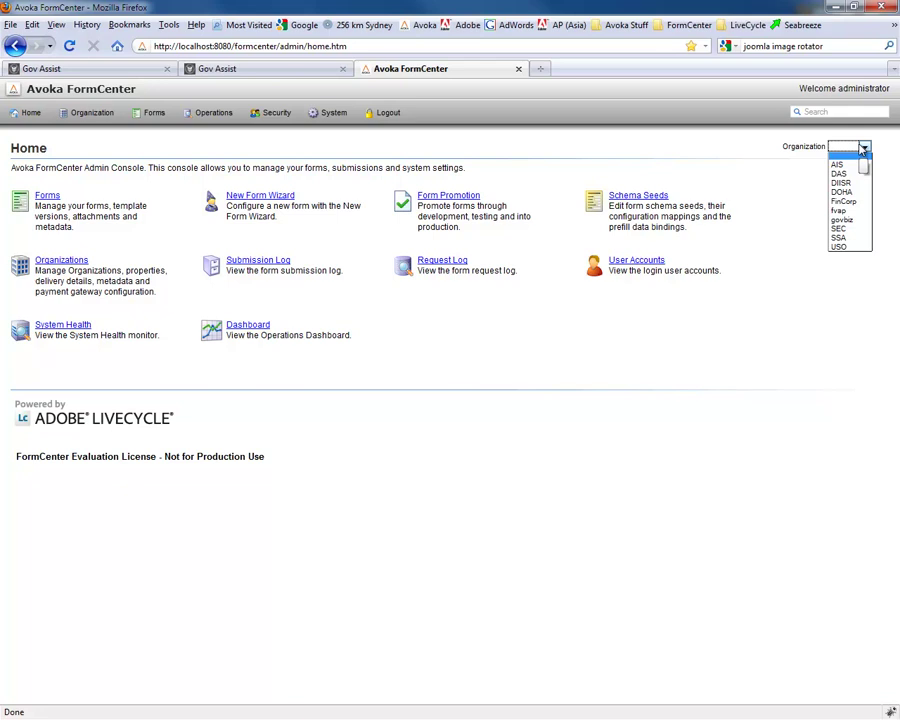
click(676, 161)
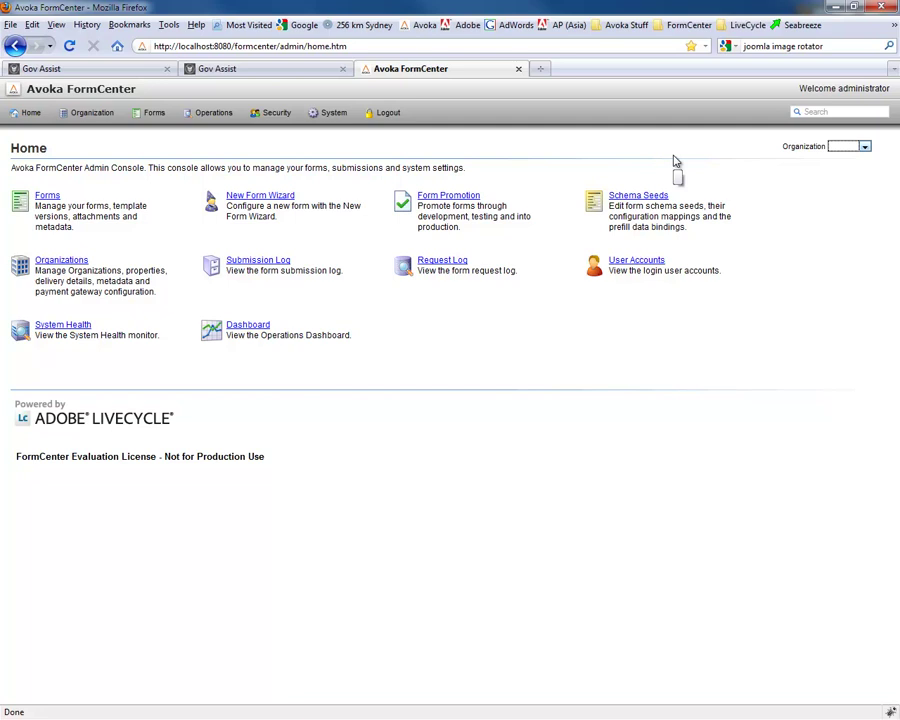
click(212, 118)
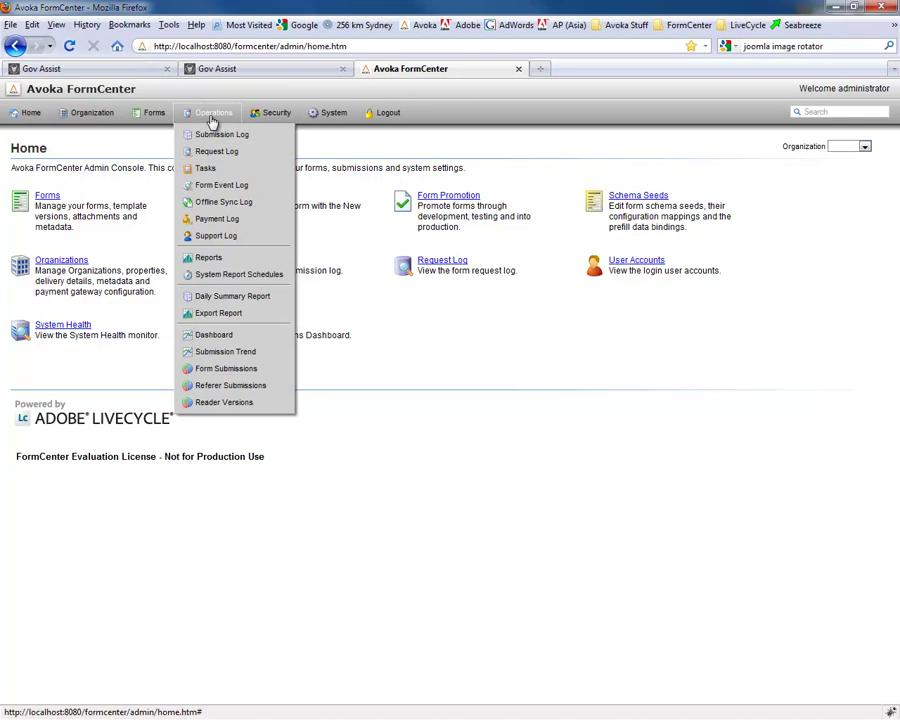
click(215, 136)
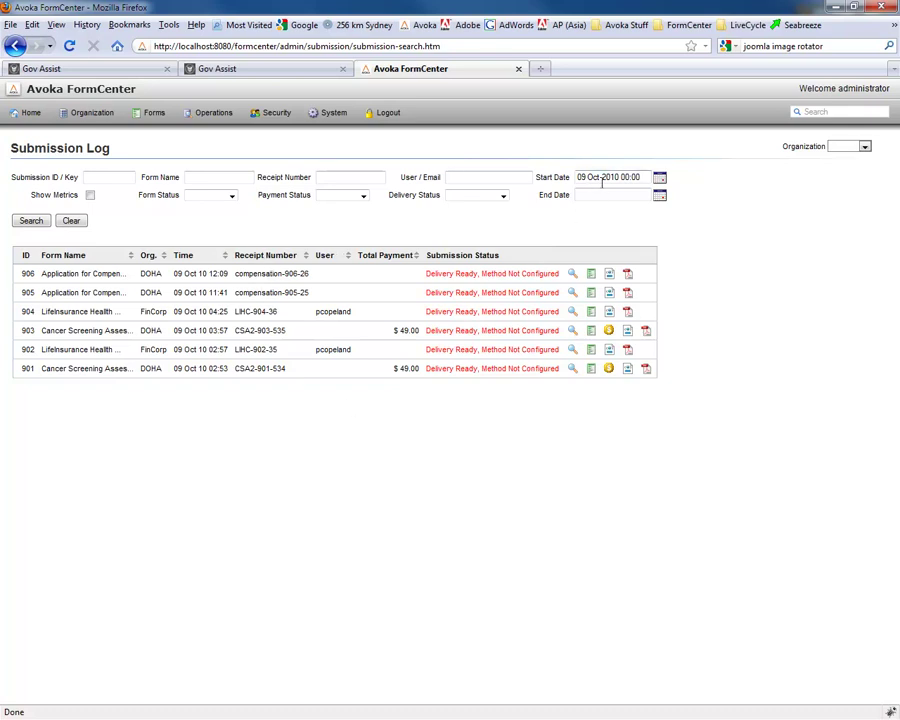
click(571, 275)
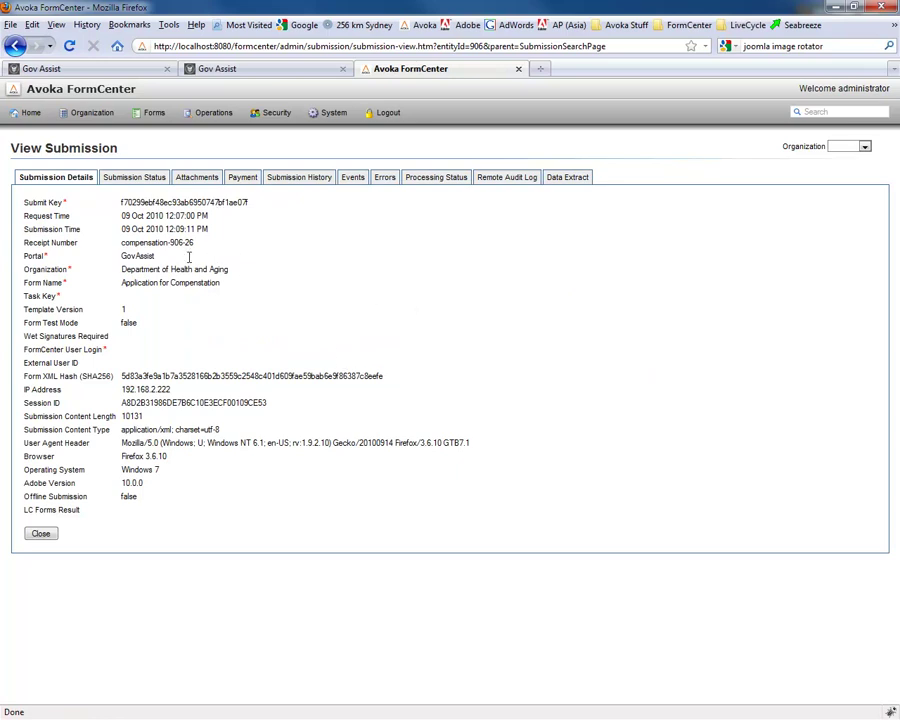
click(191, 184)
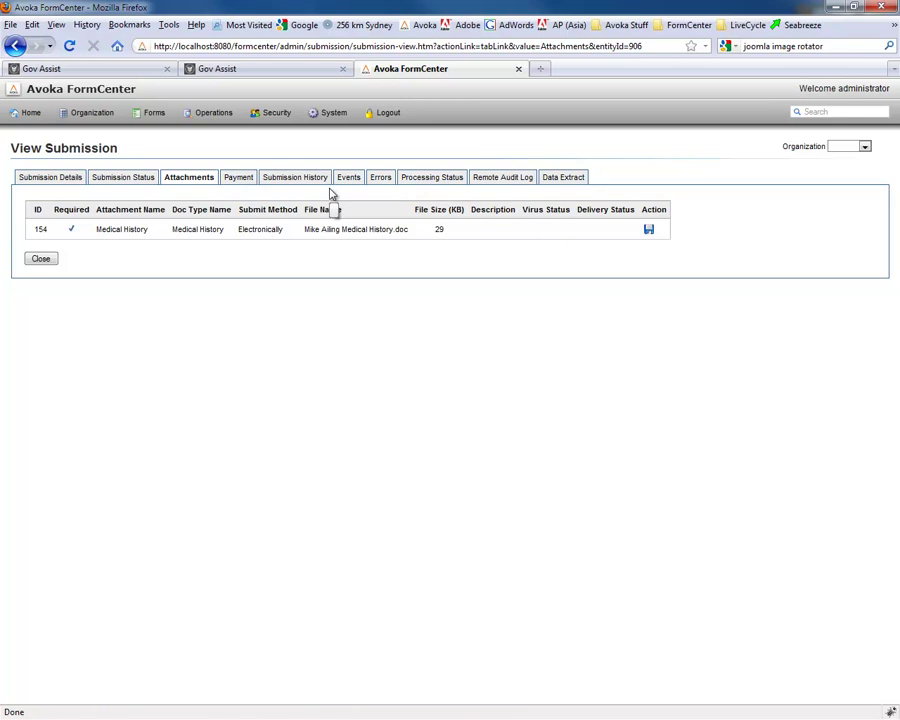
View the details of the newest Application for Compensation entry in the Request Log and close them.
click(222, 116)
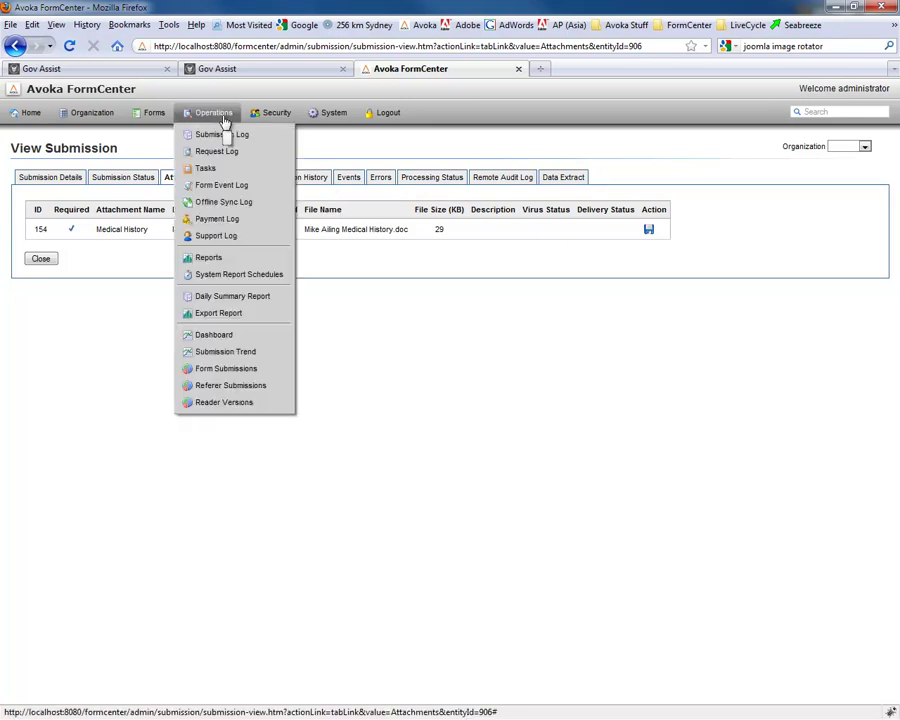
click(204, 151)
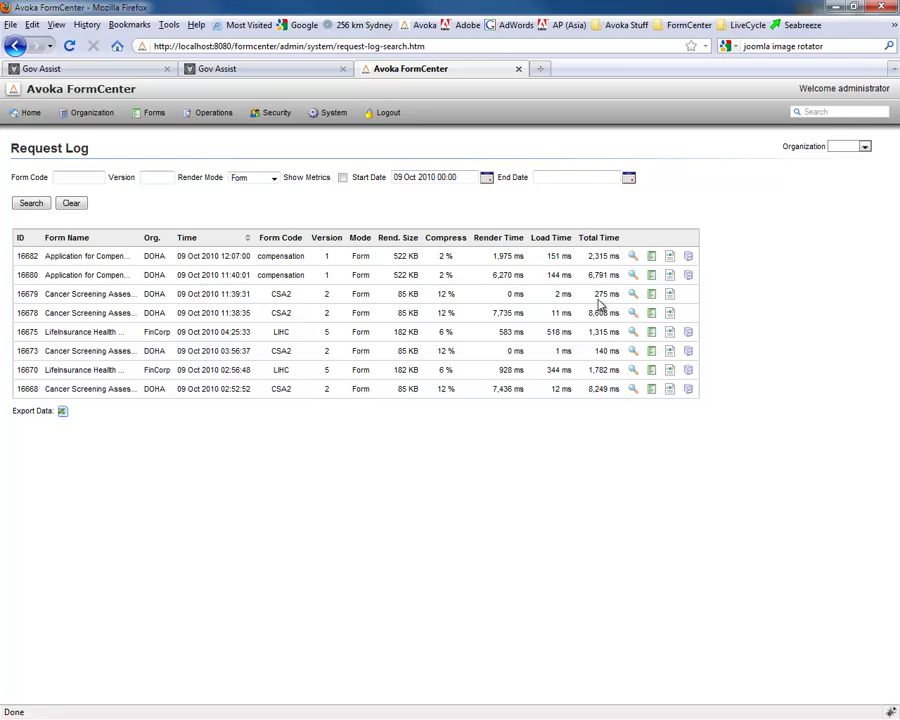
click(632, 258)
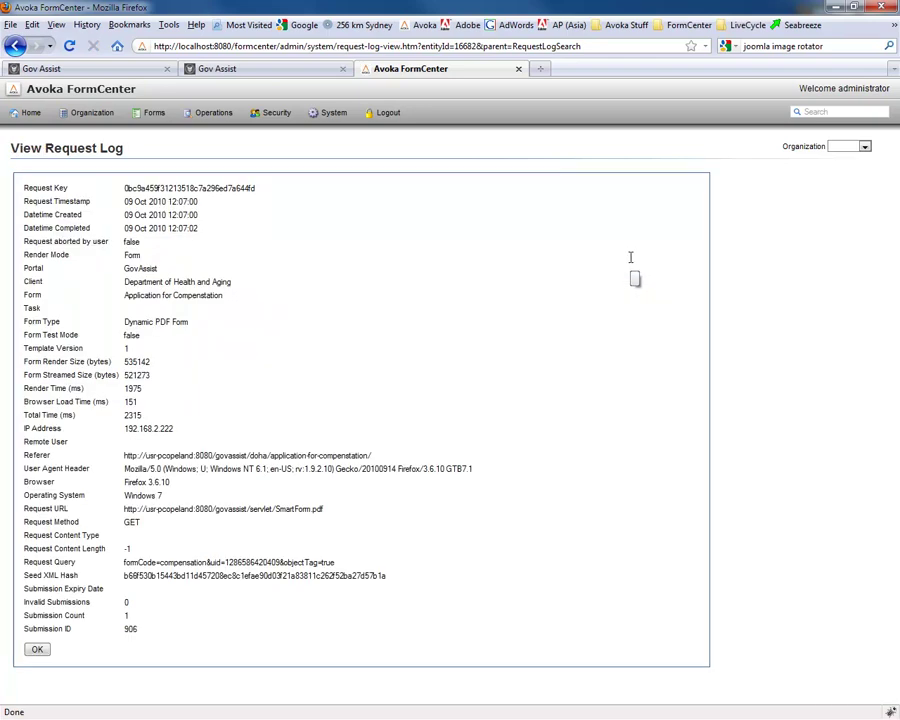
click(31, 651)
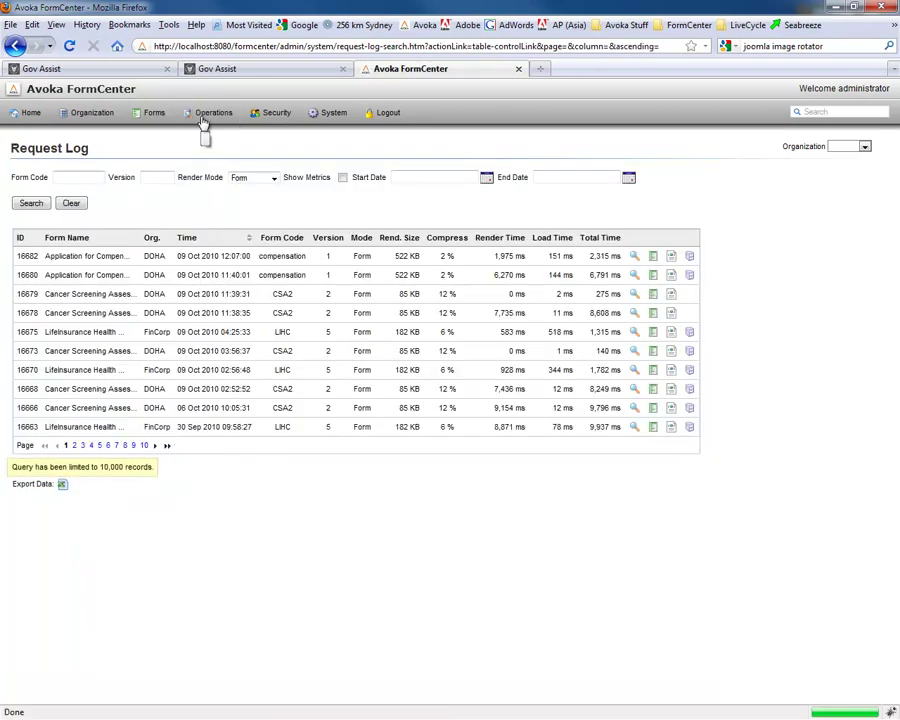
Display the Submission Trend chart with its end date set to 01 Jun 2010.
mouse_move(207, 120)
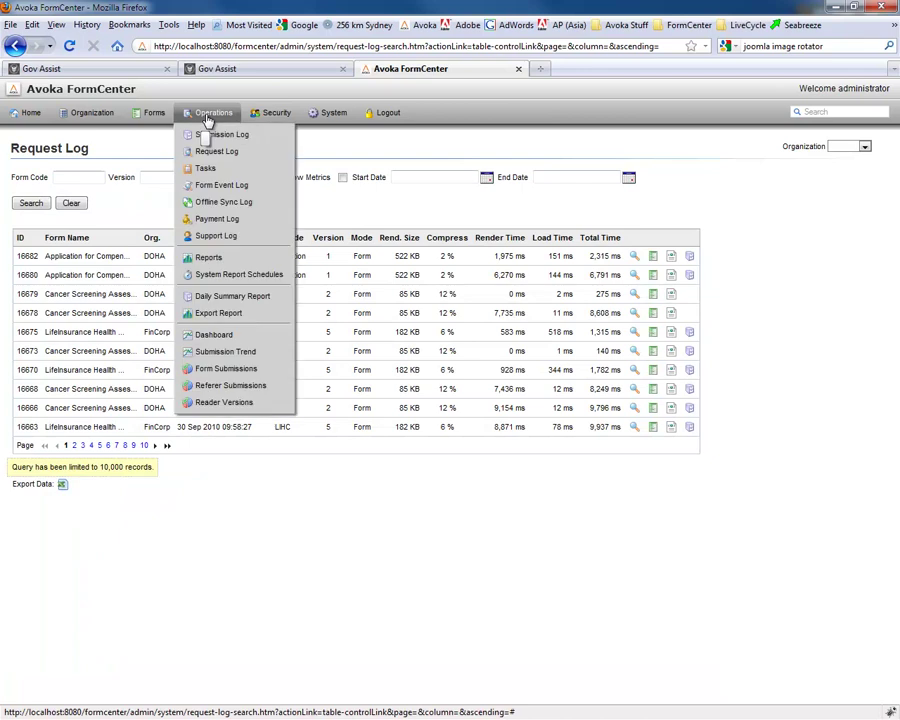
click(225, 355)
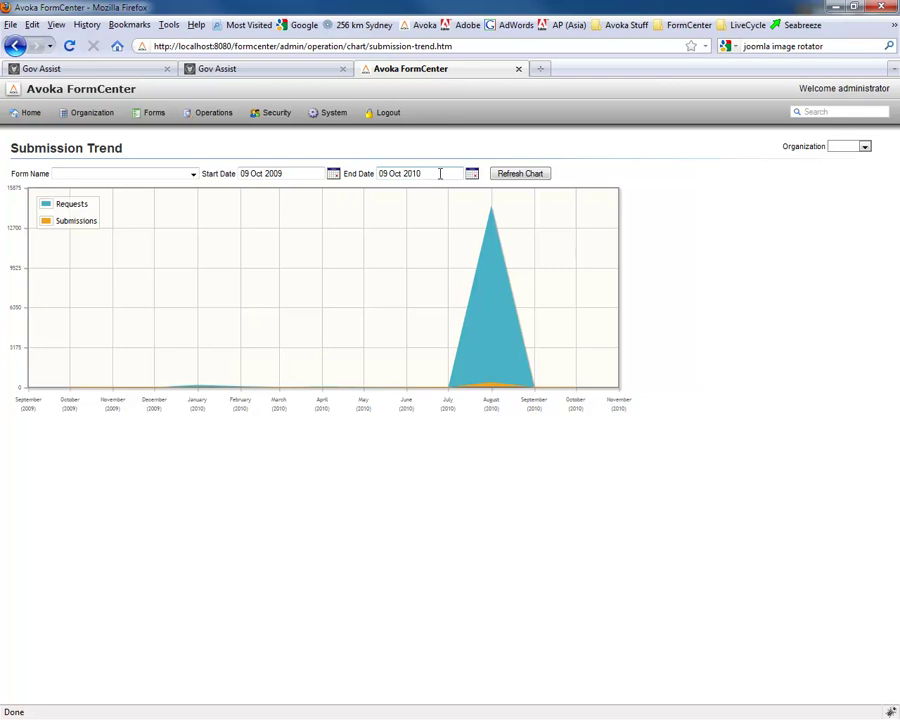
click(474, 175)
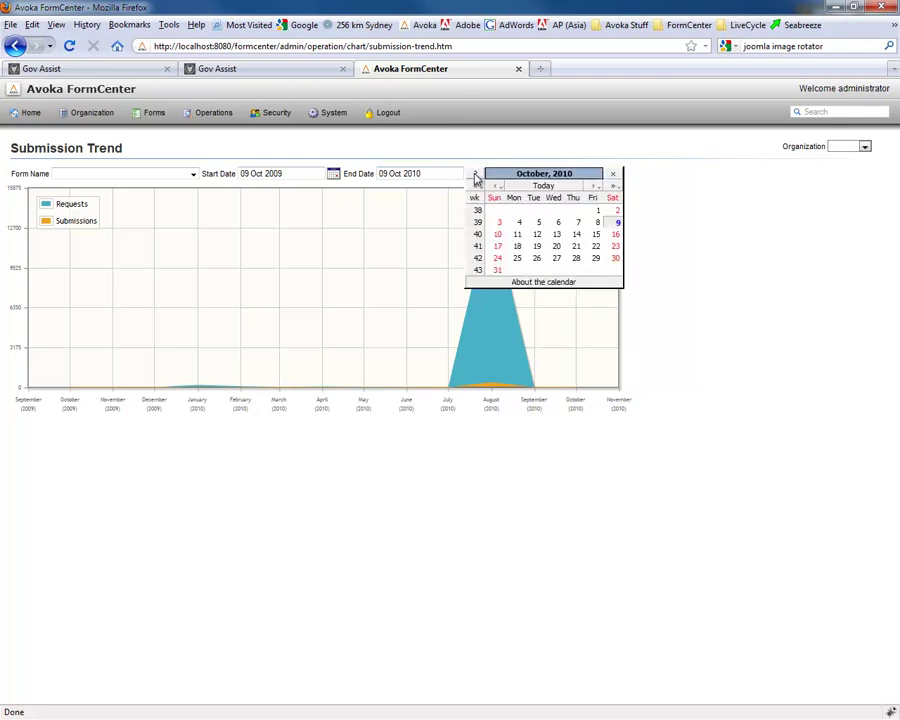
click(495, 190)
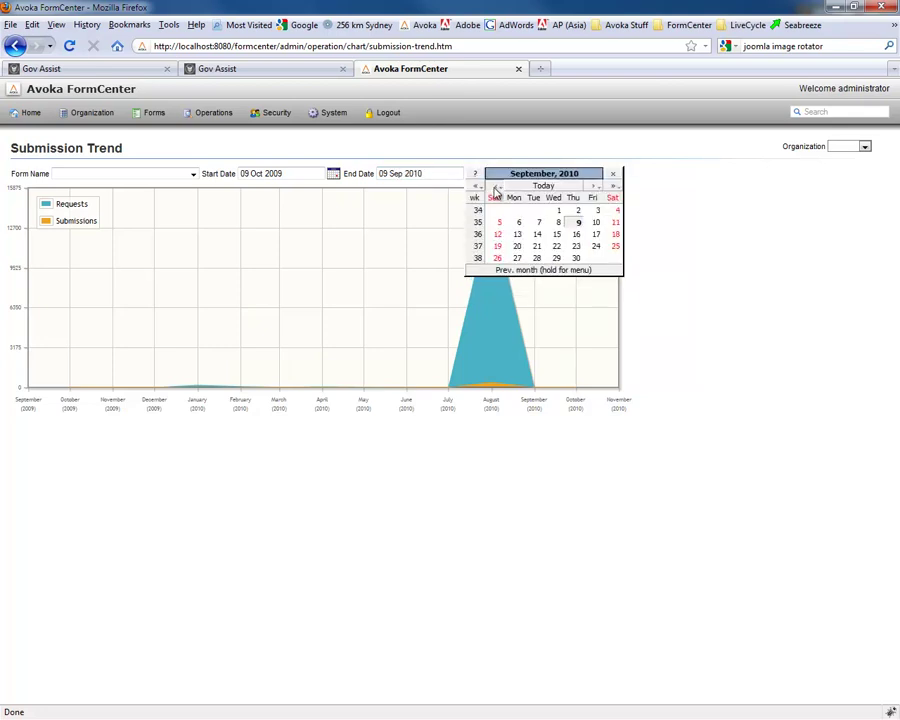
click(495, 190)
click(495, 190)
click(495, 190)
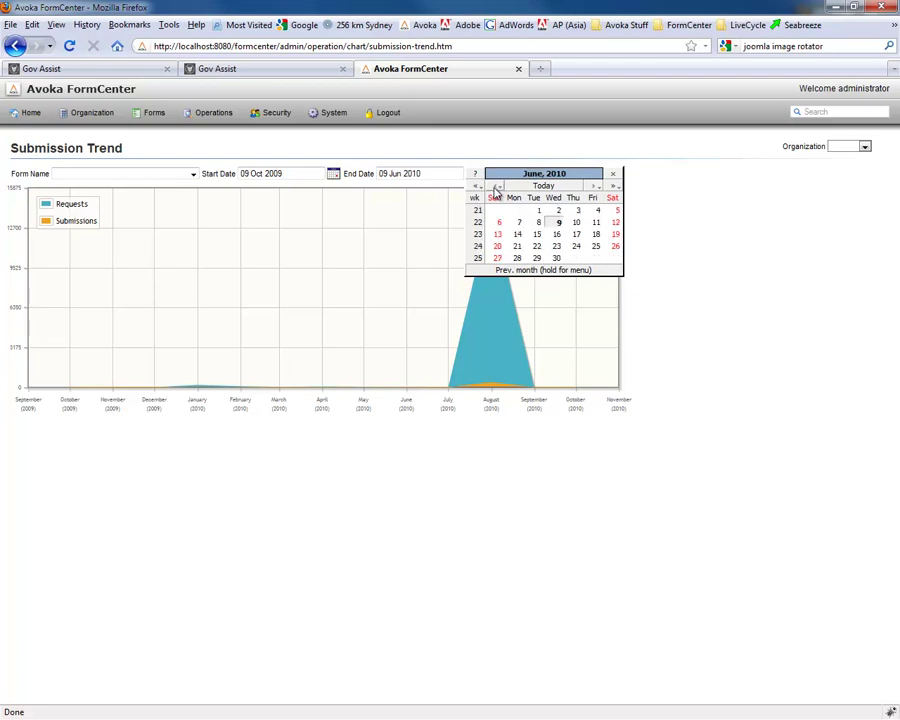
click(538, 211)
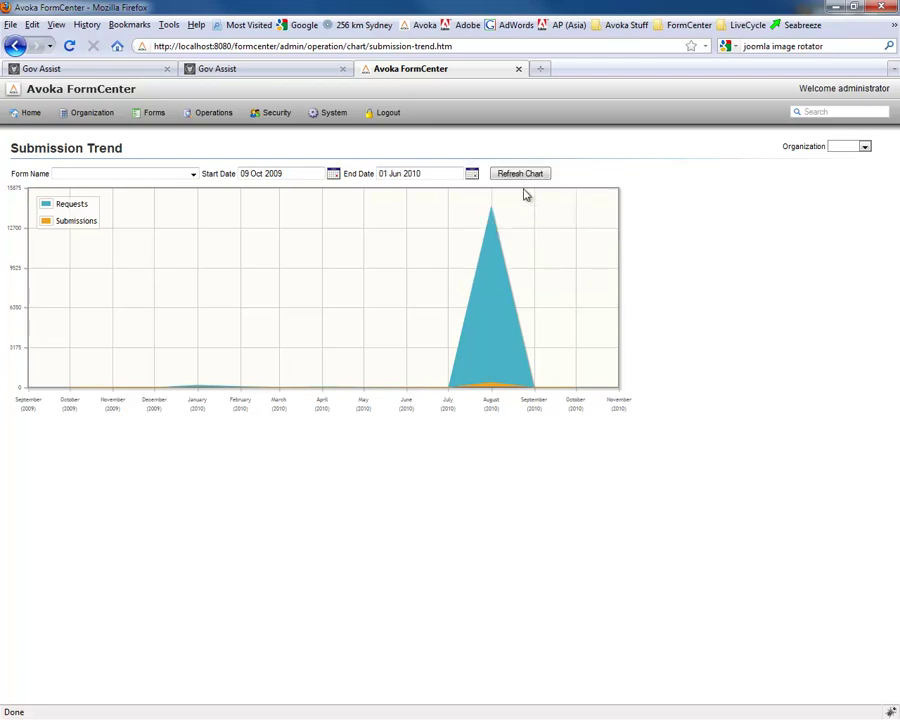
click(518, 174)
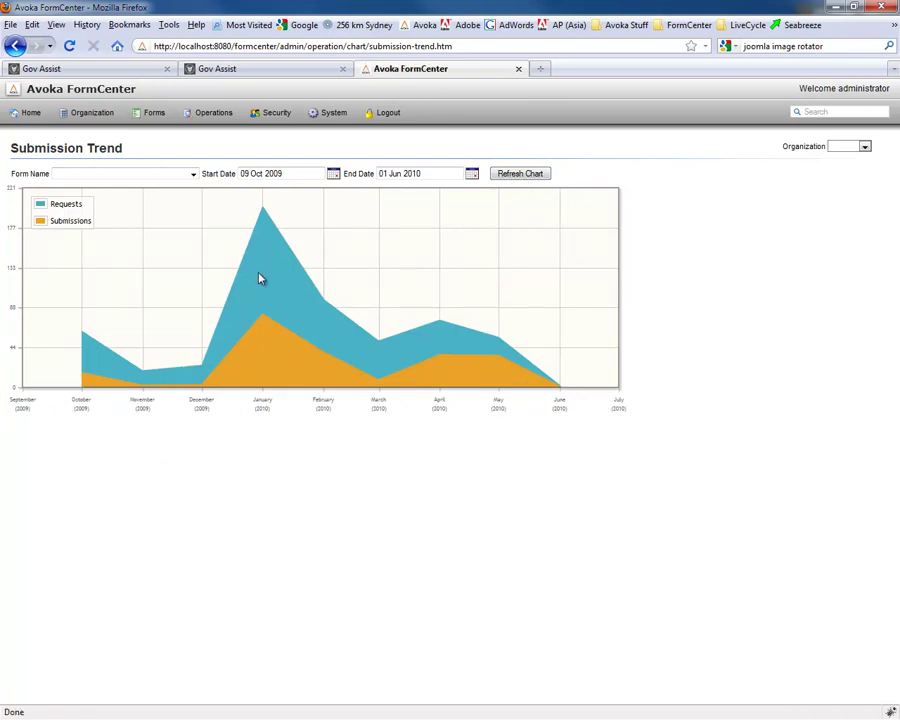
mouse_move(259, 280)
View the Reader Version Submissions chart and return to the admin console's home page.
click(218, 114)
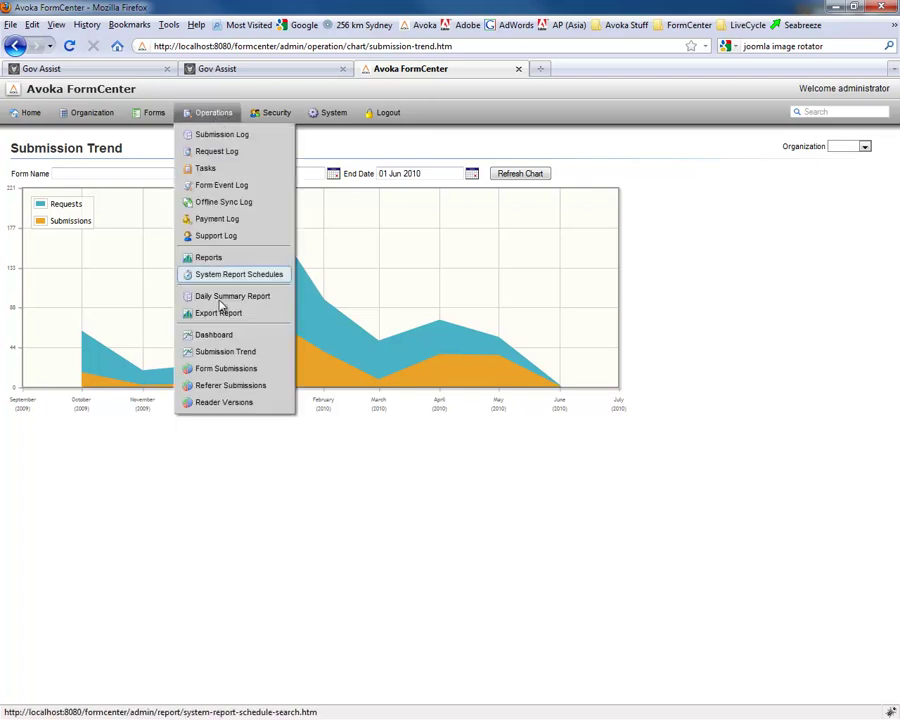
click(230, 404)
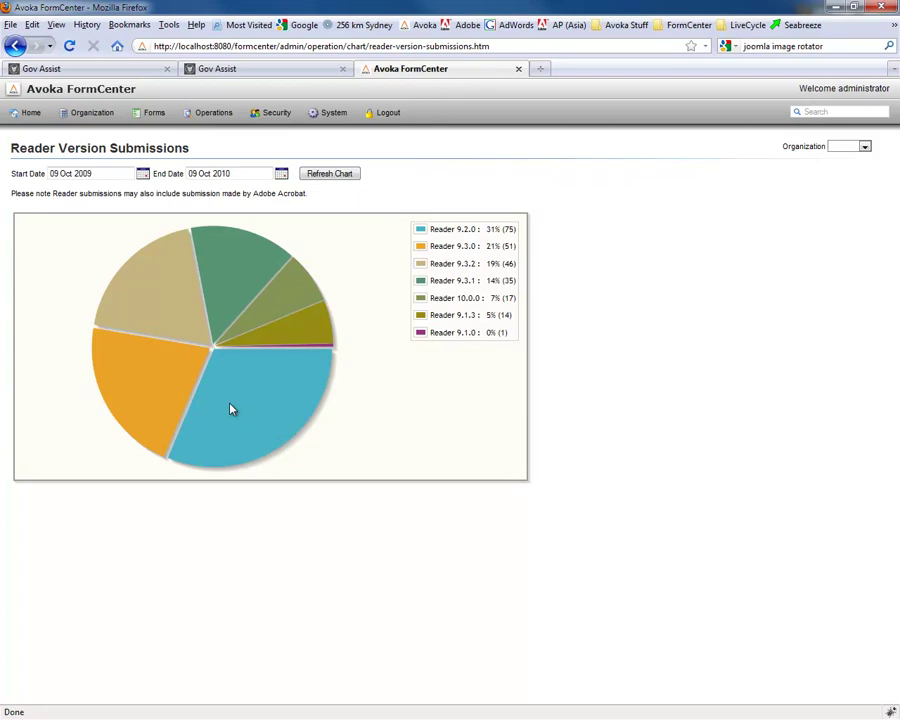
mouse_move(229, 409)
click(211, 113)
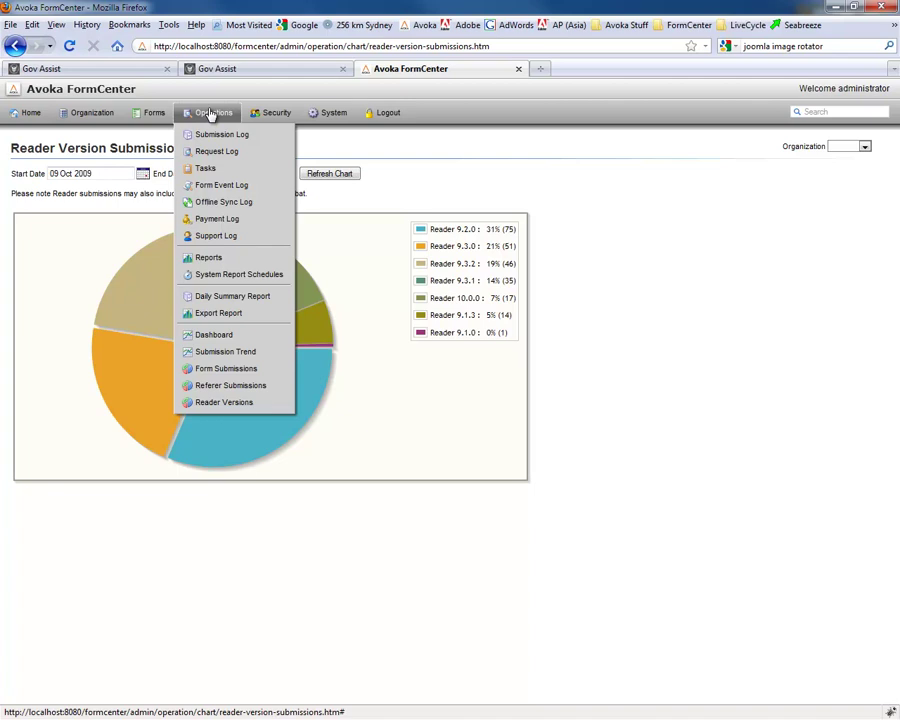
click(36, 118)
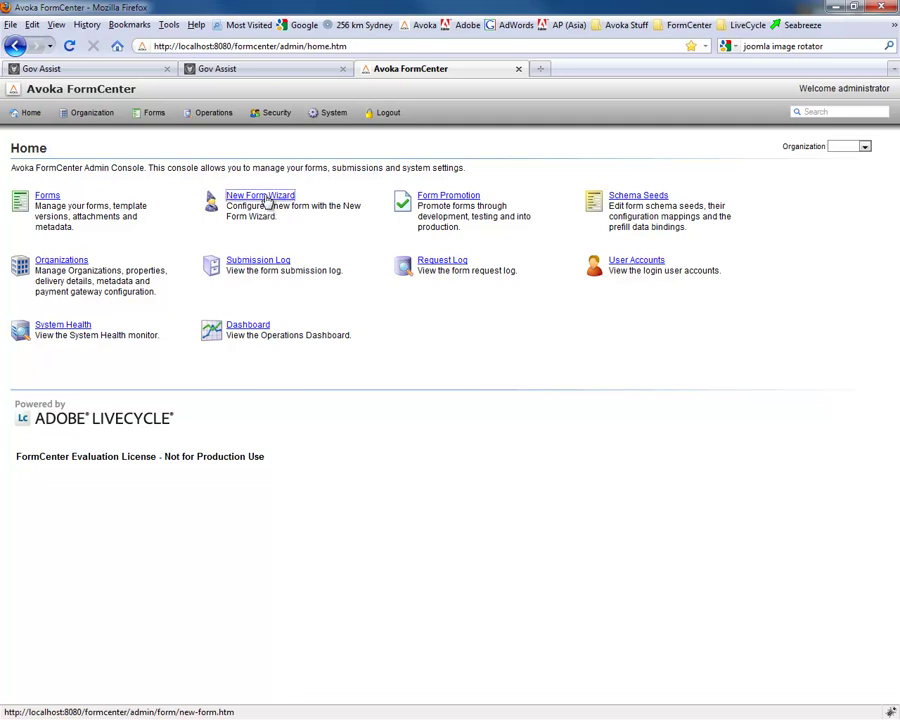
Start a new form in the New Form Wizard for Department of Health and Aging, naming it SampleForm.
click(267, 199)
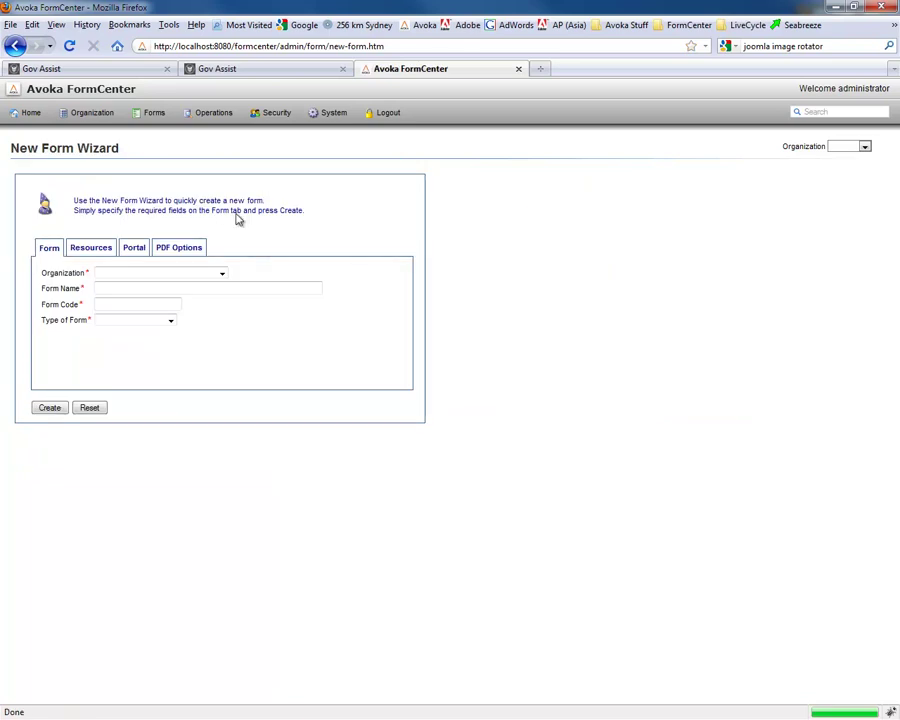
click(222, 276)
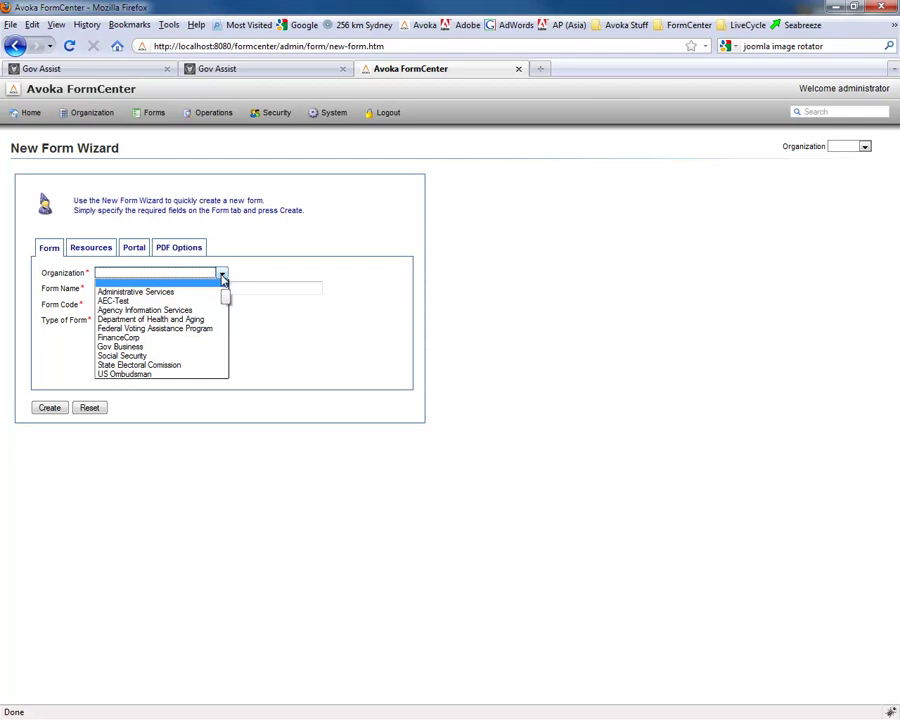
click(190, 320)
click(184, 286)
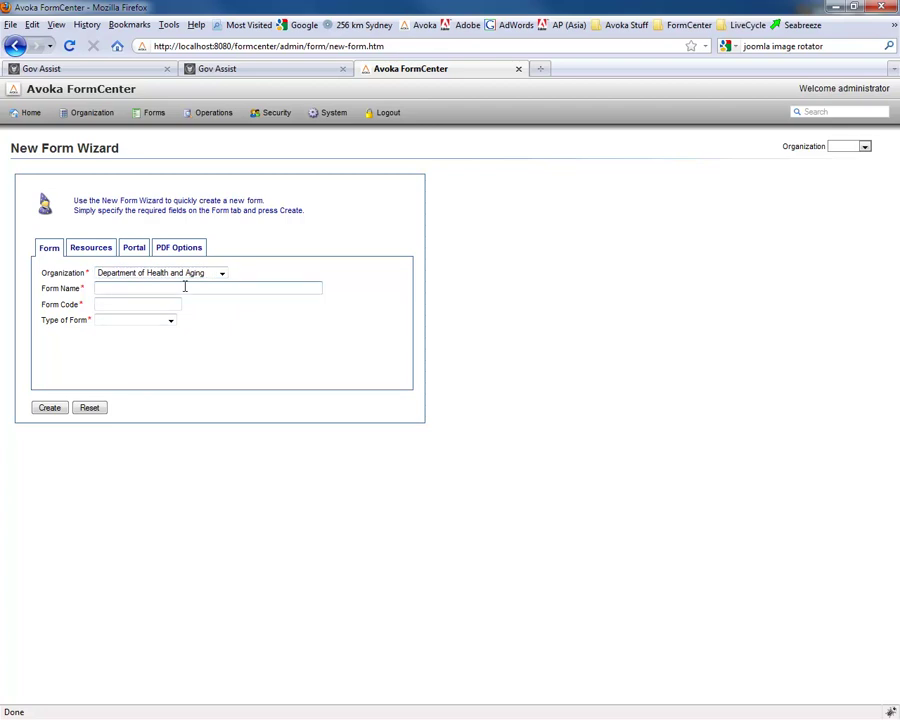
text(SampleFo)
text(rm)
key(Tab)
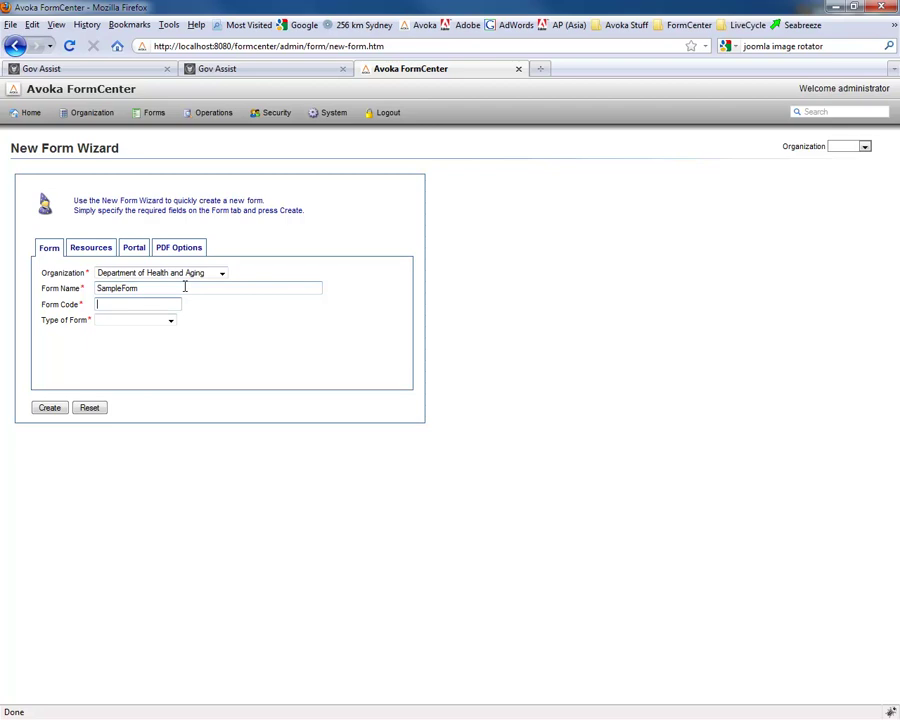
Set the new form's code to edexsasd and its type to Dynamic PDF Form.
text(edexsasd)
key(Tab)
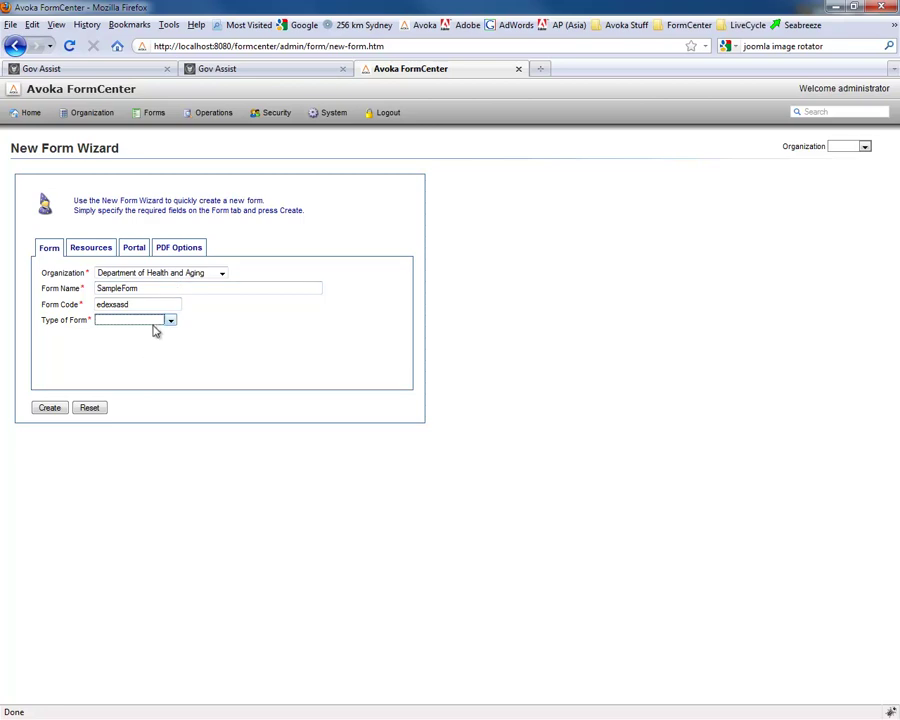
click(153, 323)
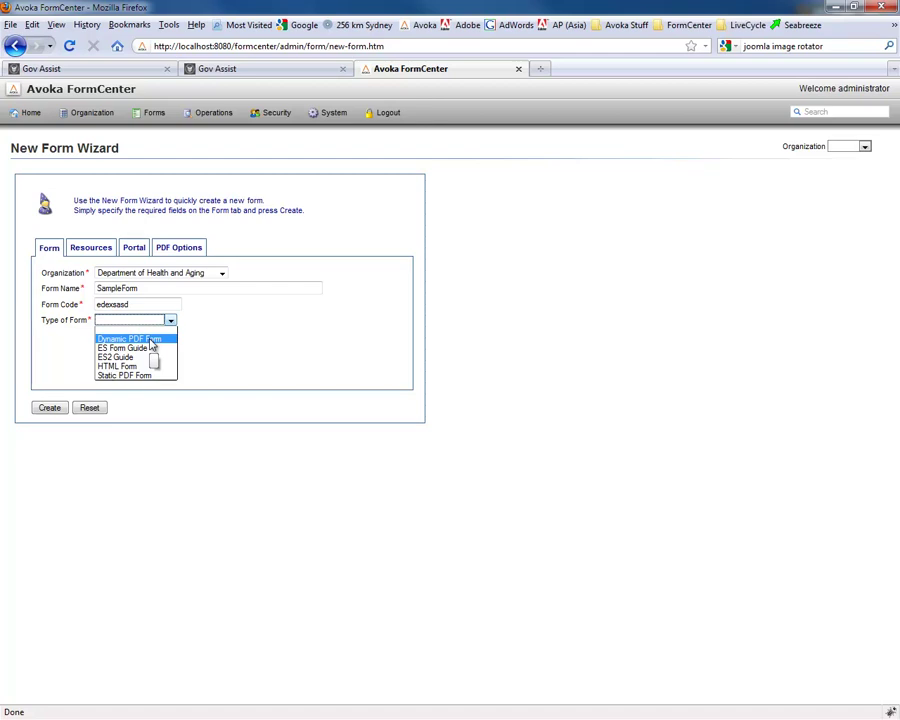
click(152, 340)
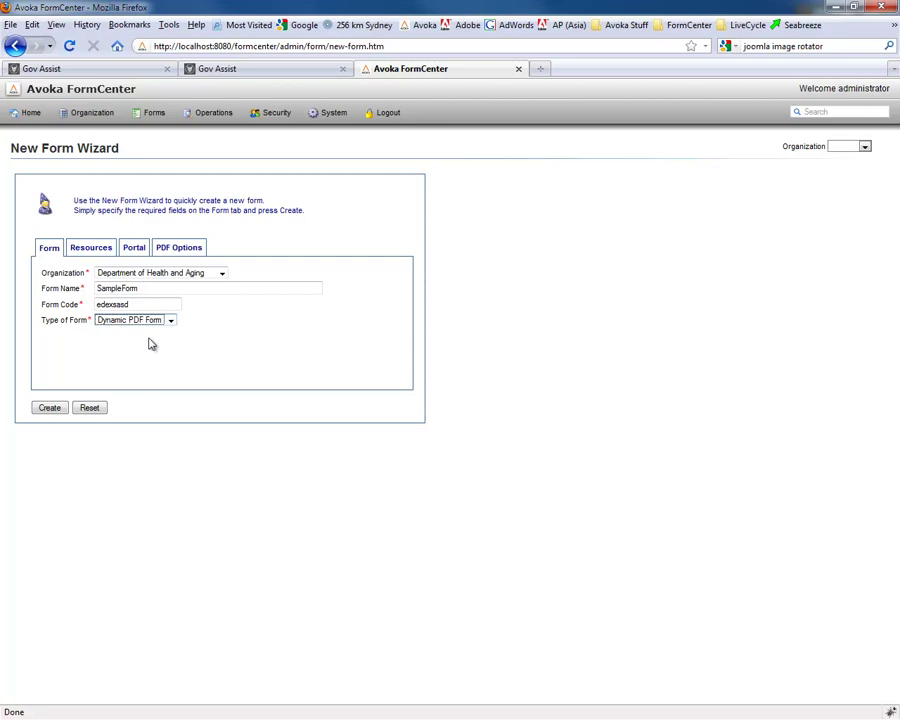
Choose Medcare-Form.pdf as the form template file and Medcare-Seed.xml as the schema seed file.
click(89, 254)
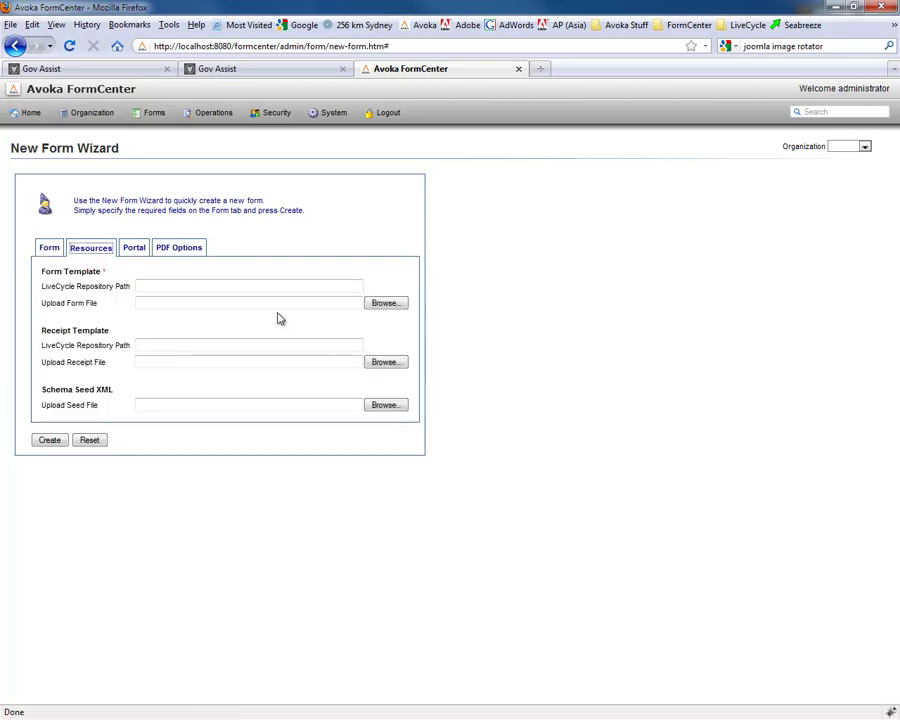
click(386, 302)
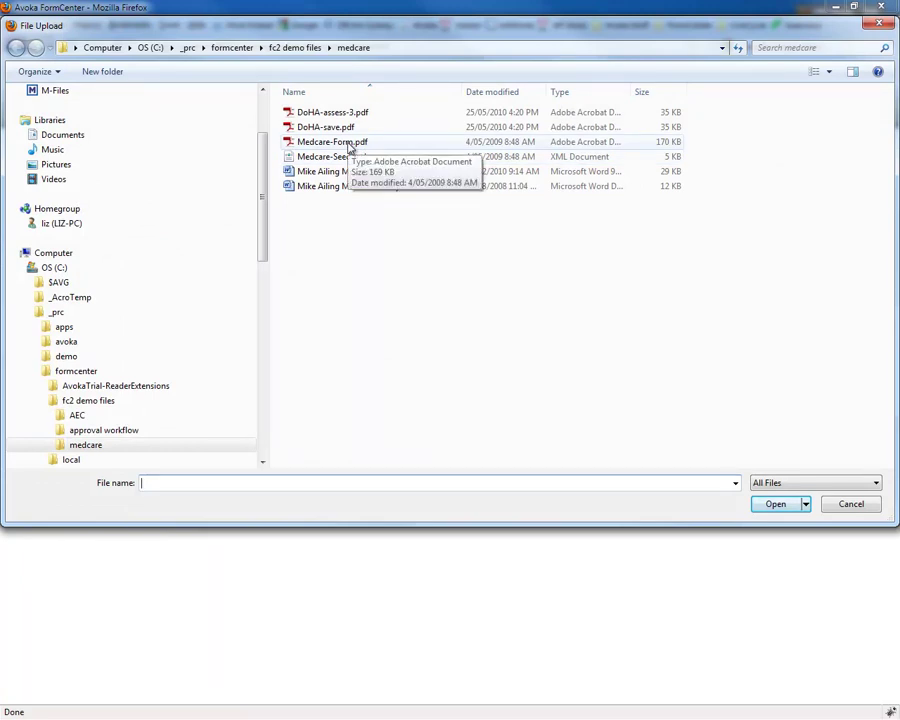
click(350, 147)
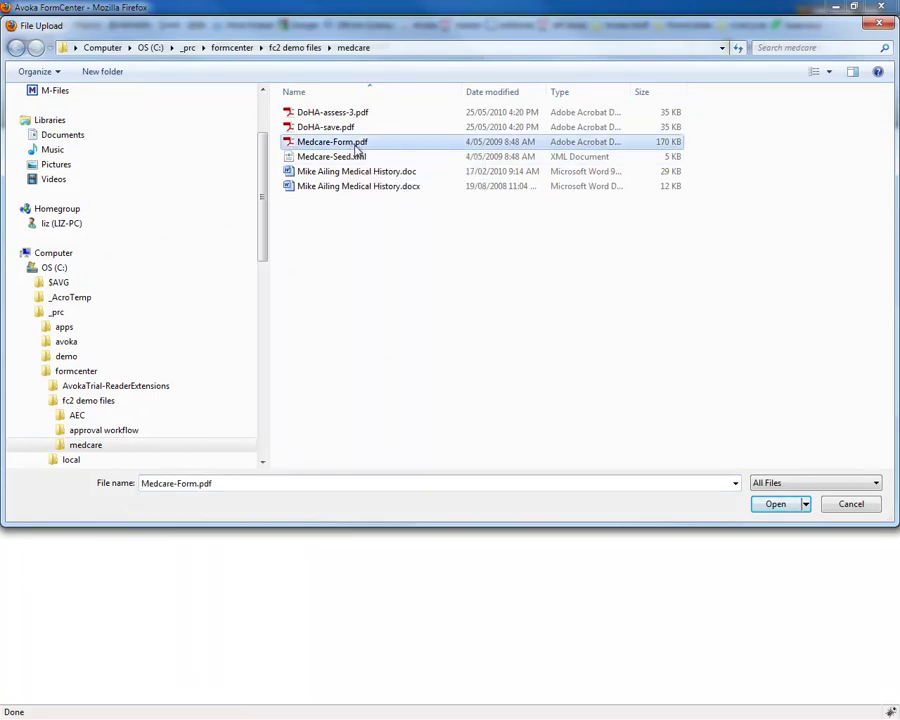
click(775, 505)
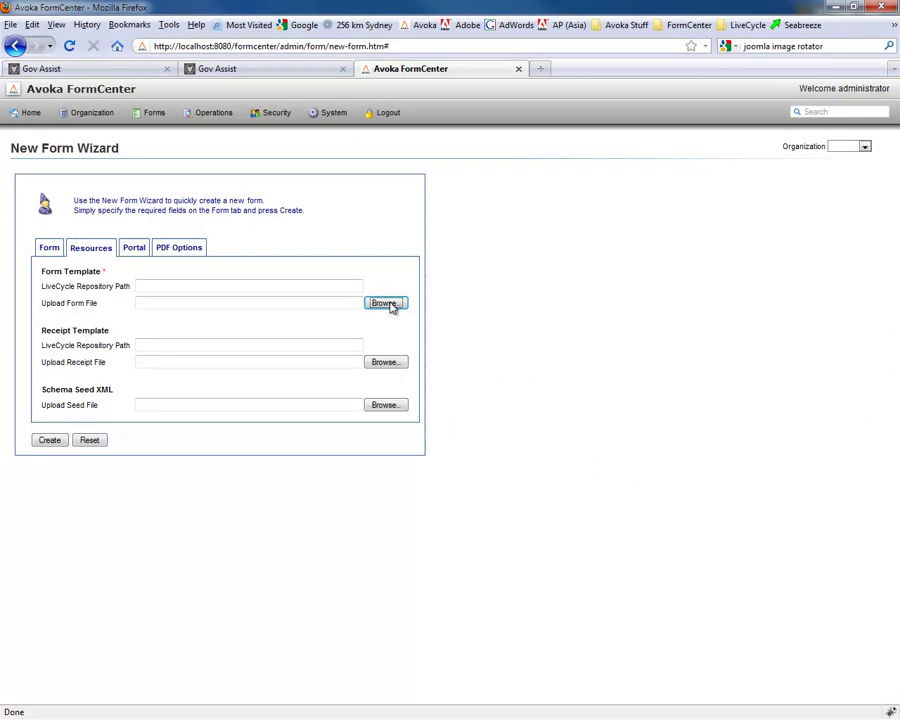
click(385, 407)
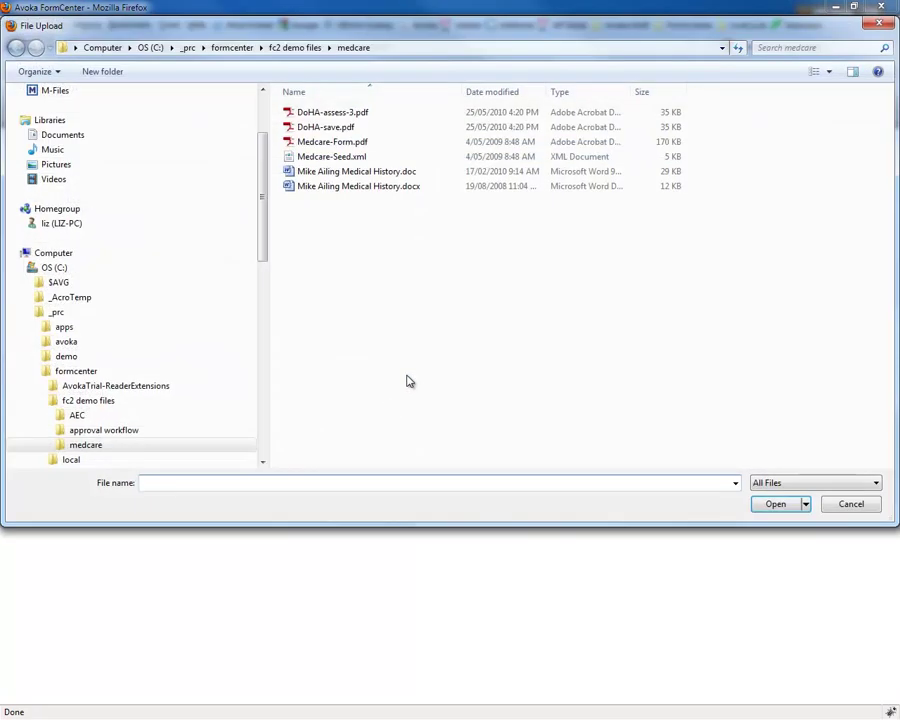
click(334, 157)
click(775, 504)
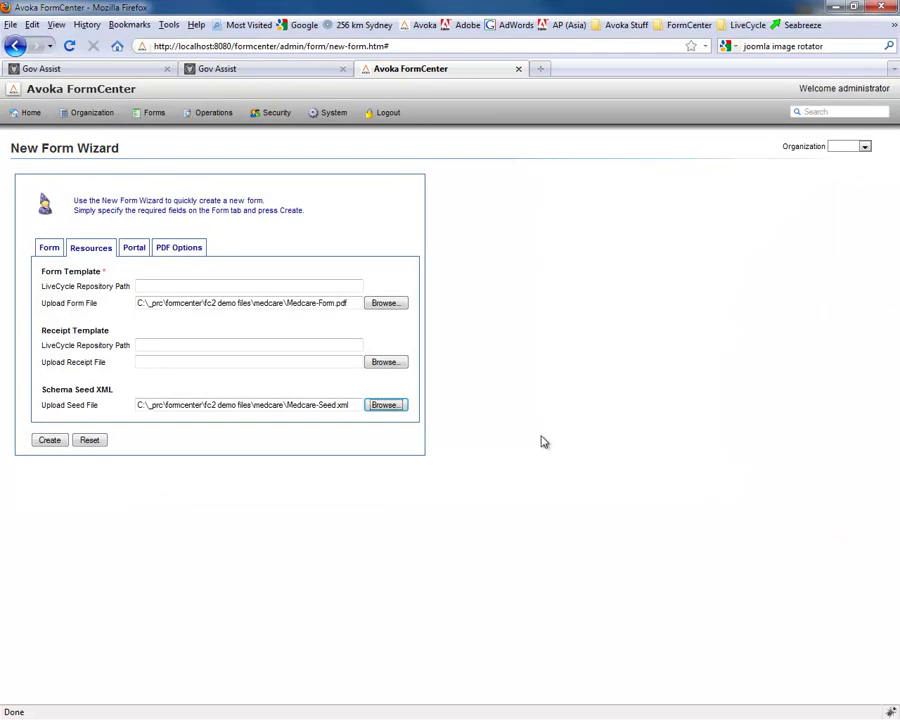
Assign the form to the Gov Assist portal with the description "This is a mediacal forms".
click(135, 252)
click(152, 275)
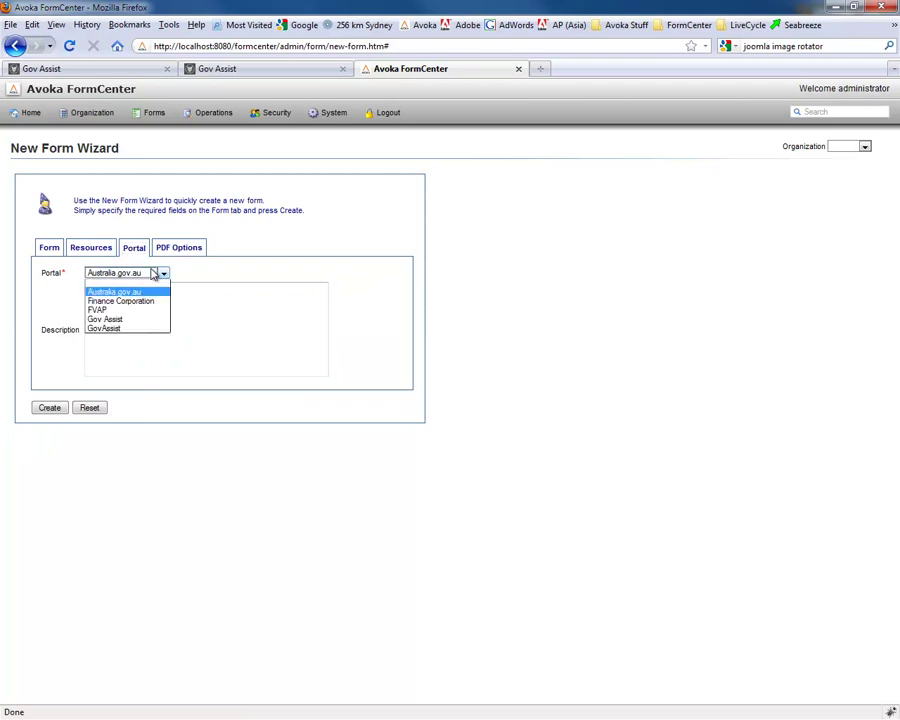
click(125, 321)
click(174, 255)
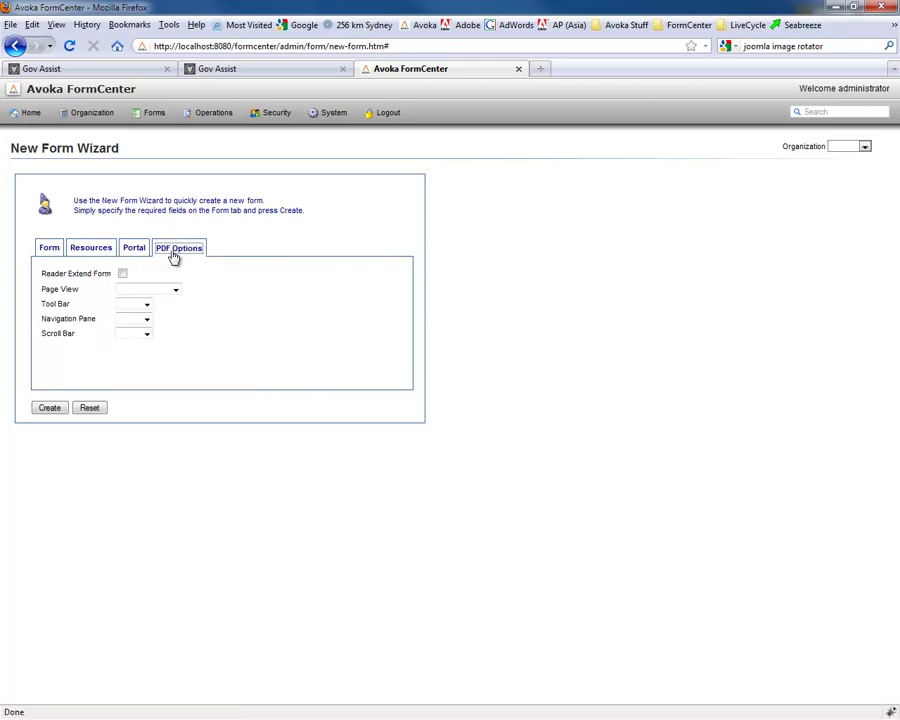
click(135, 249)
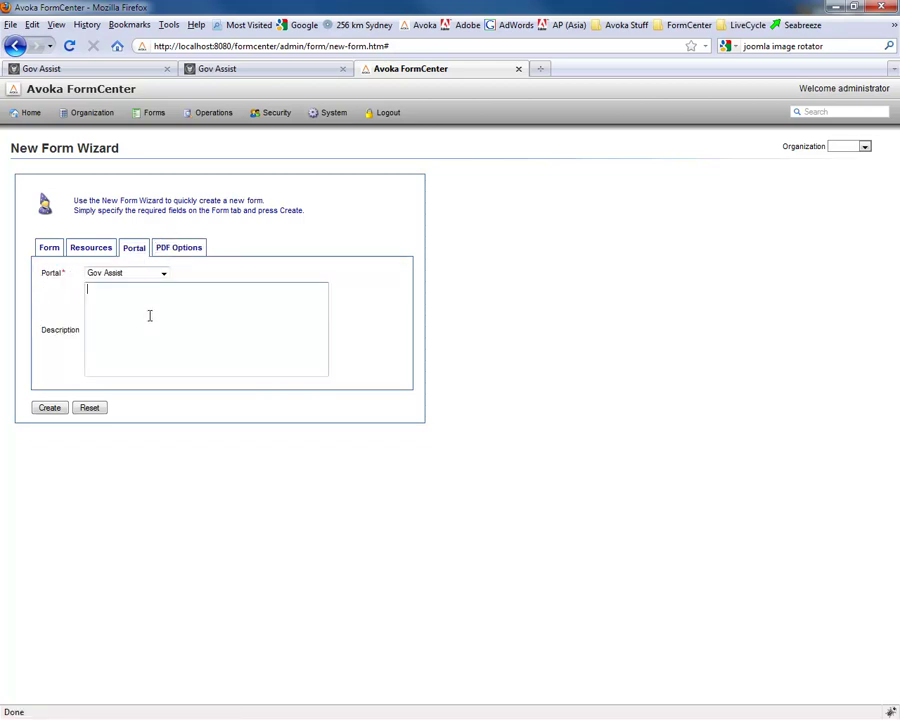
click(150, 311)
text(This is a mediacal forms)
Enable Reader Extend Form, set the page view to Zoom to 100%, and create the form.
click(173, 250)
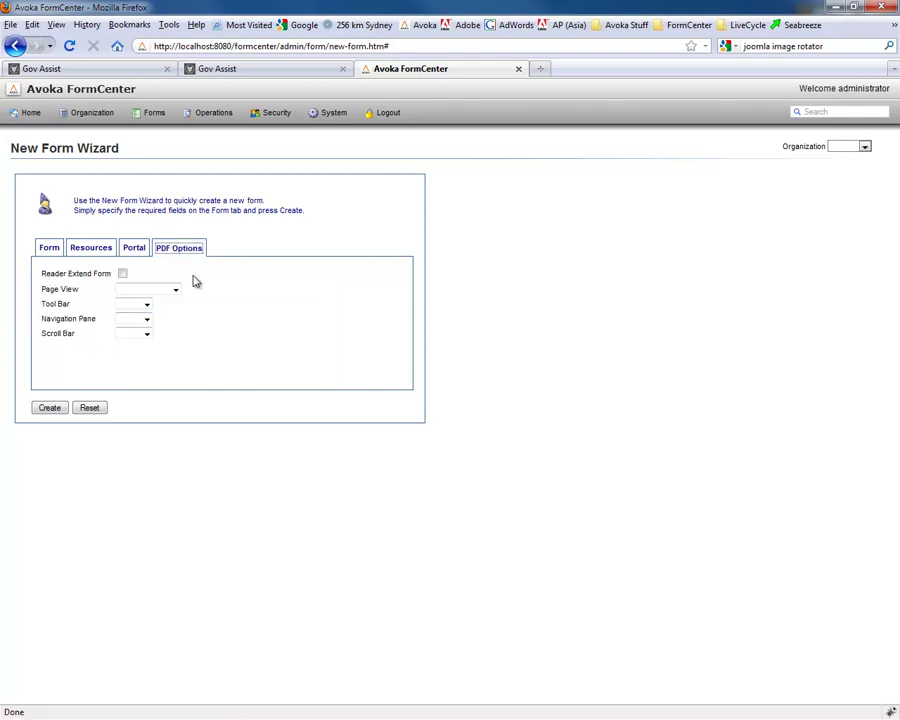
click(123, 276)
click(161, 291)
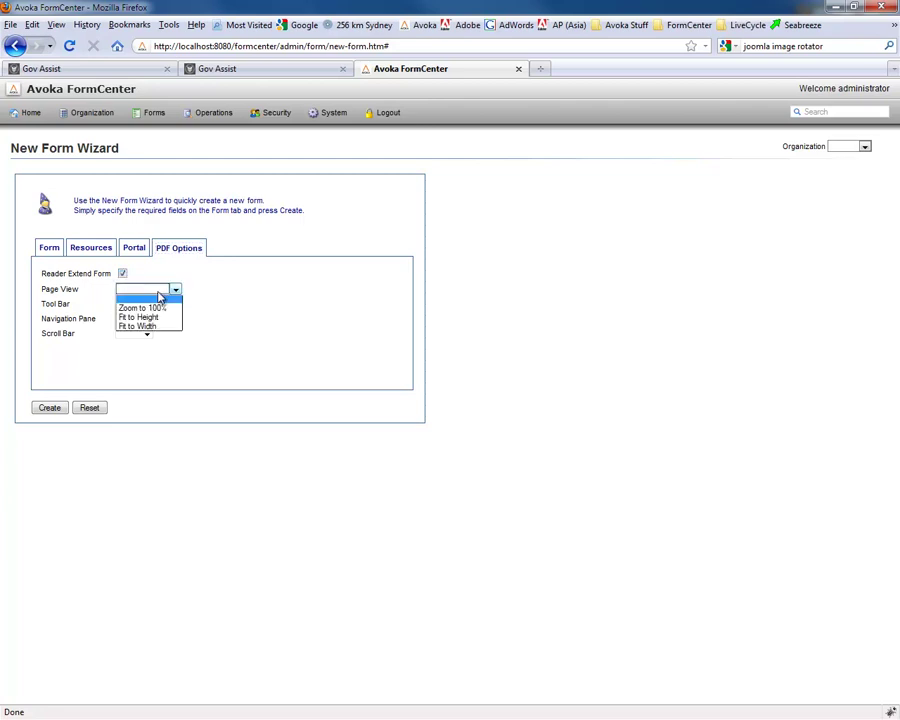
click(165, 307)
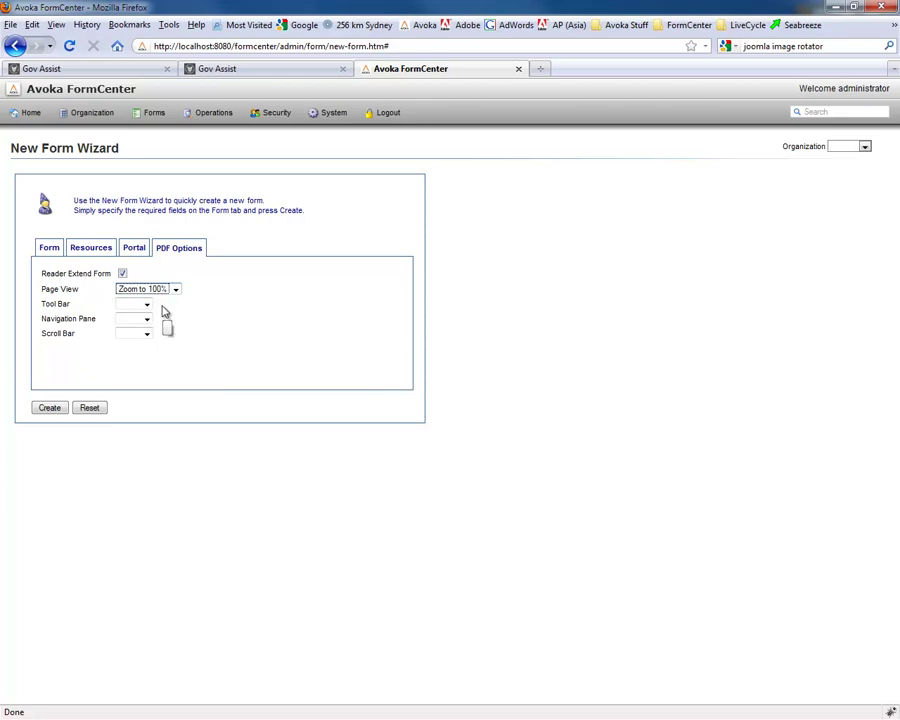
click(53, 414)
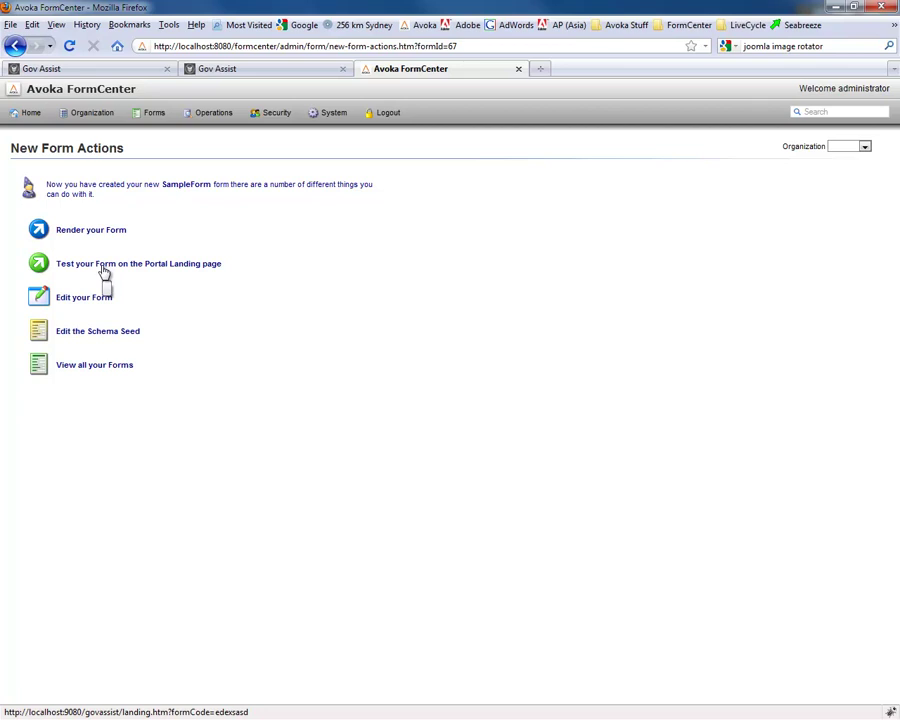
Open SampleForm for editing and review its description, receipt number, template versions and promotion settings.
click(88, 303)
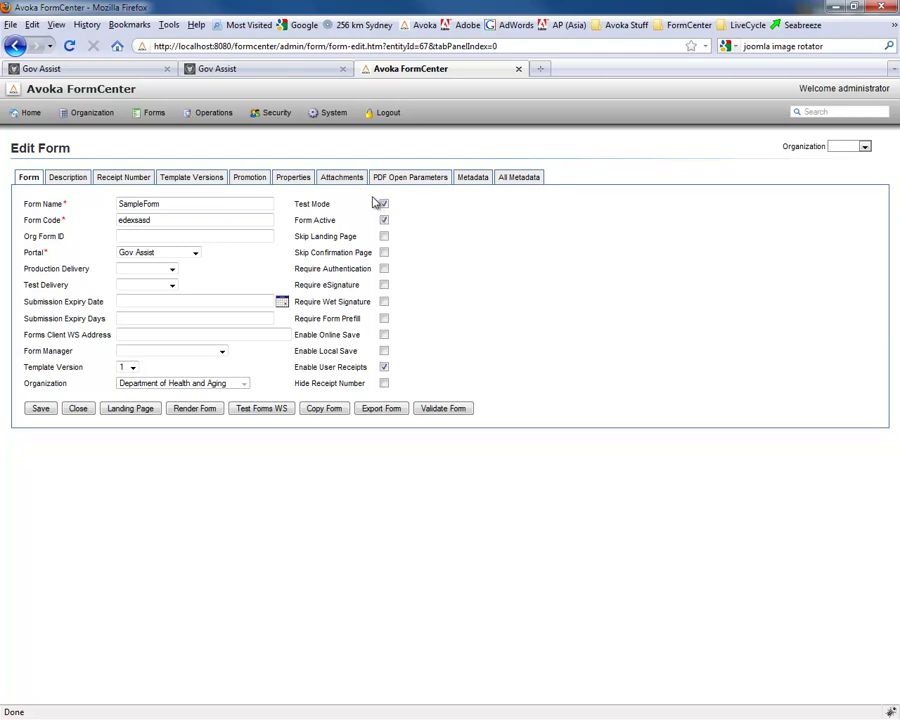
click(68, 177)
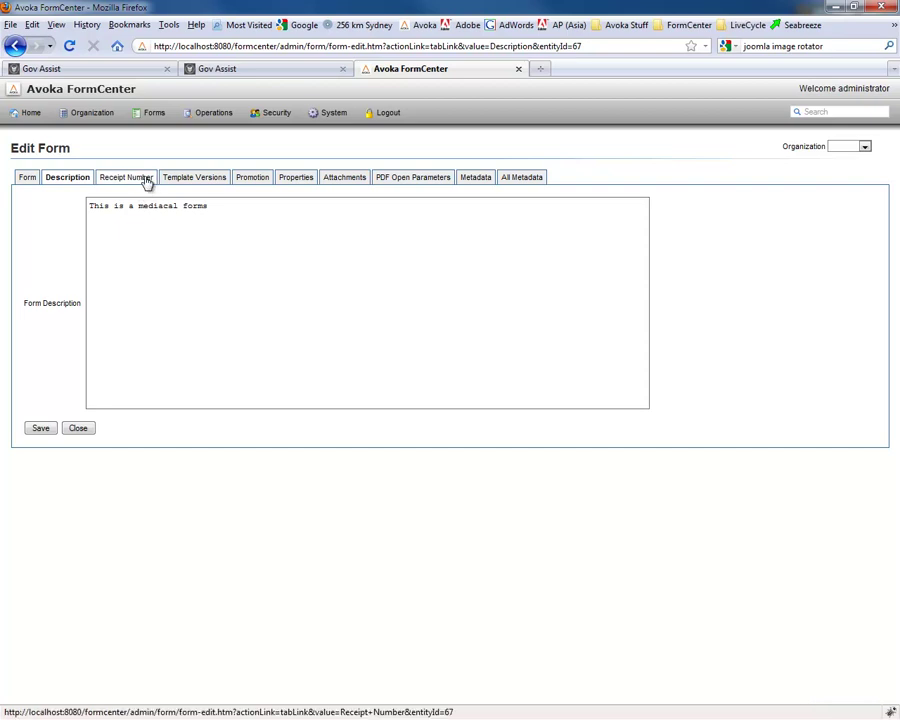
click(145, 180)
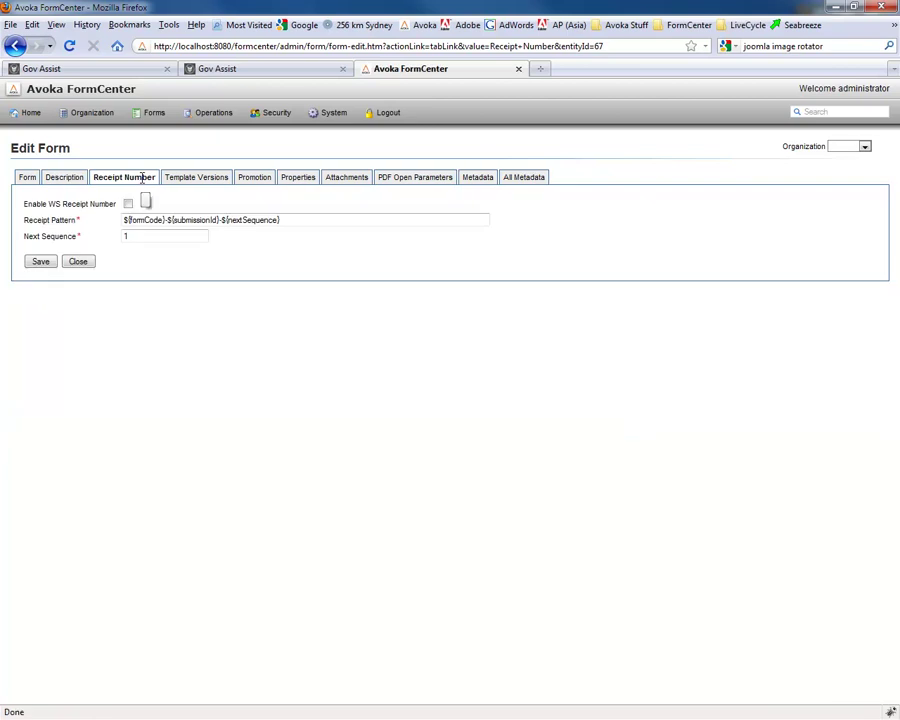
click(283, 223)
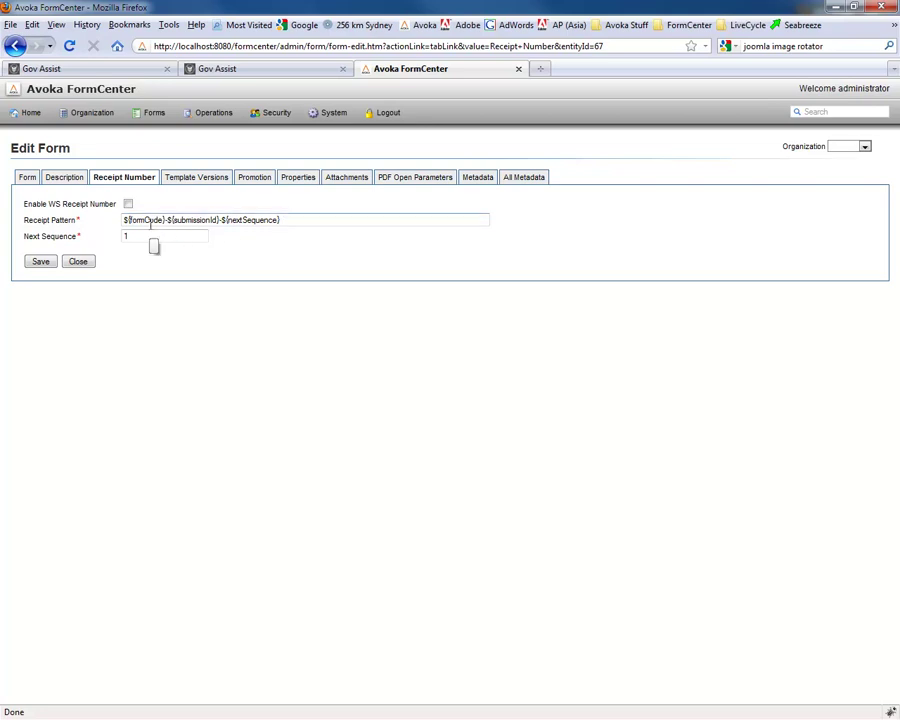
click(210, 184)
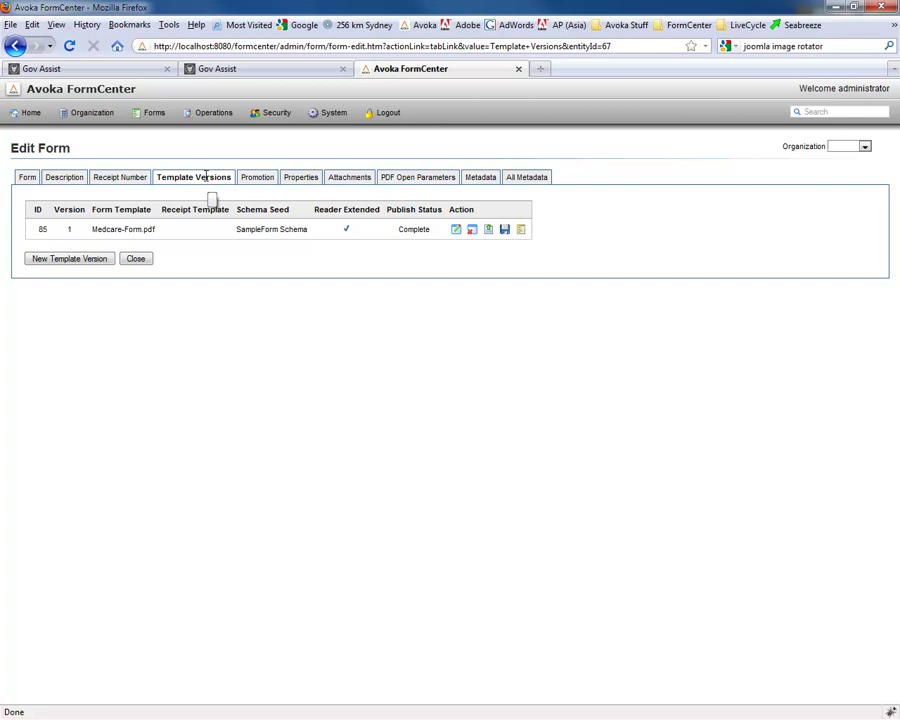
click(268, 180)
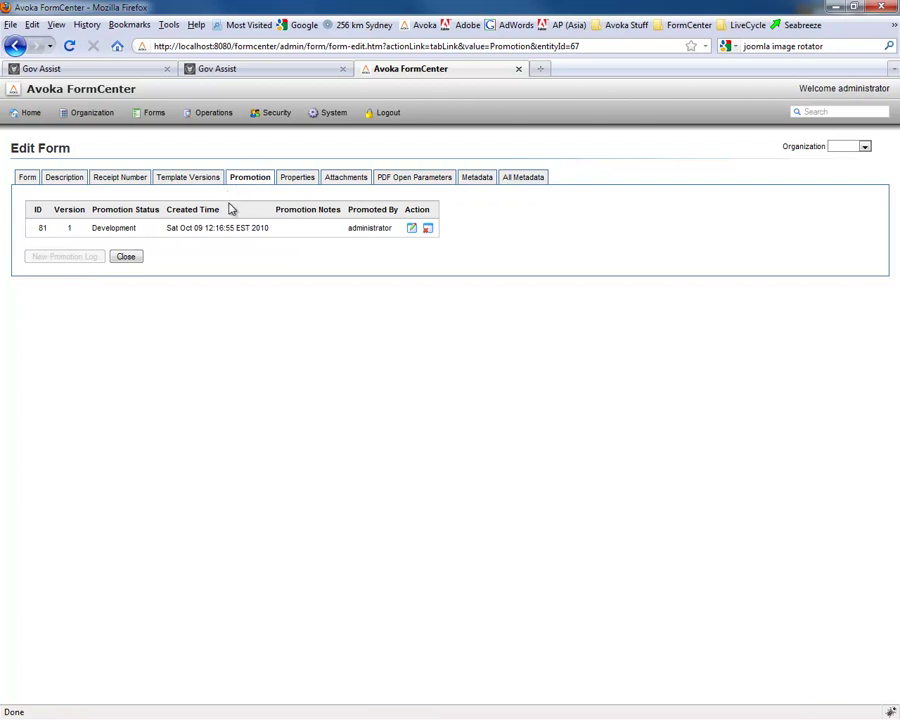
Try Ready for Test as the promotion status of SampleForm version 1 and cancel the edit.
click(412, 230)
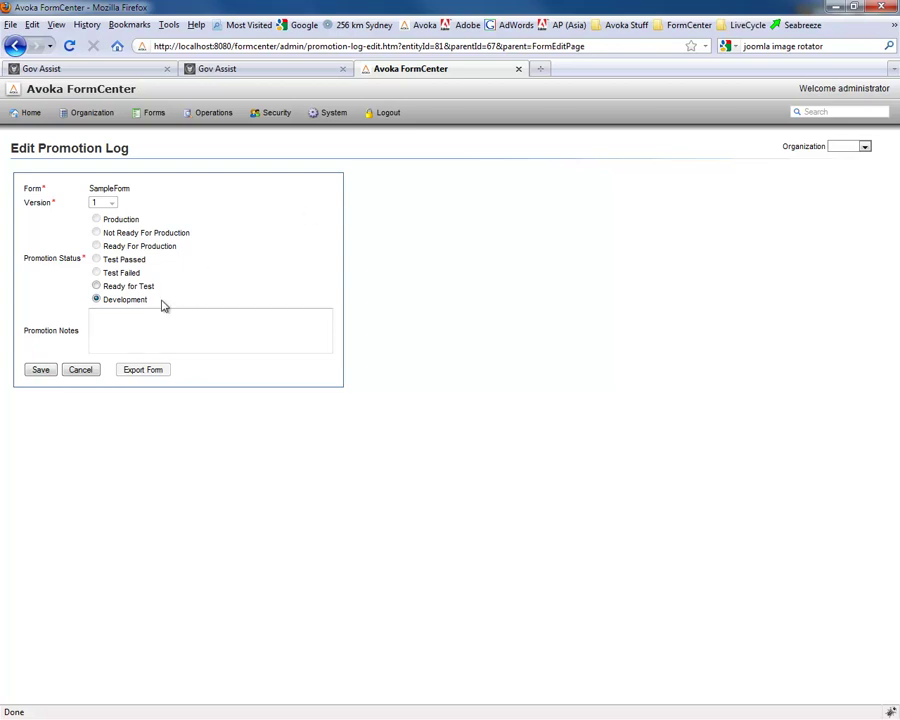
click(96, 287)
click(80, 370)
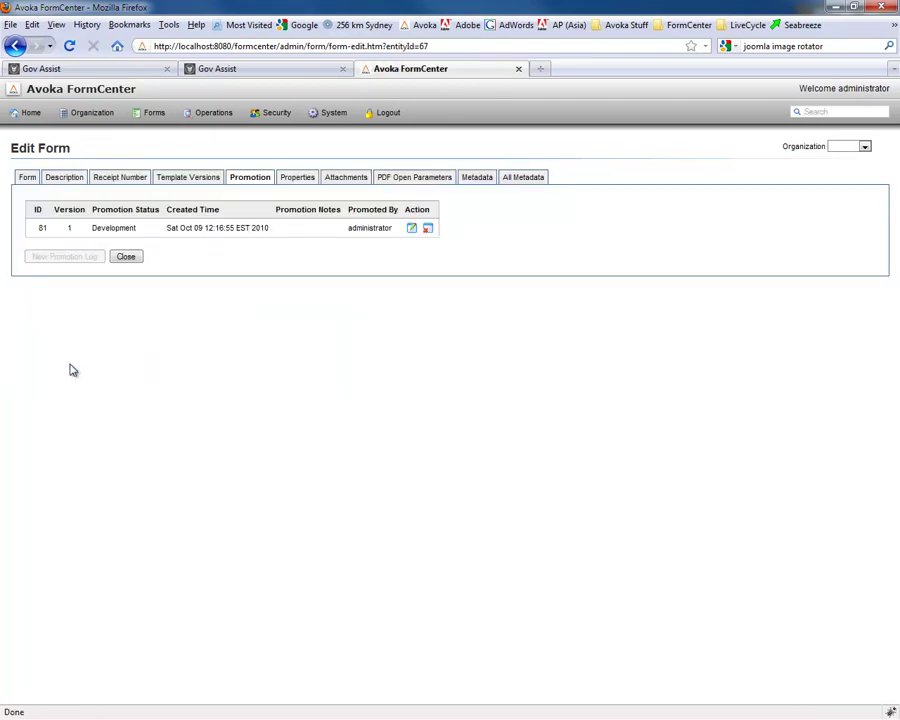
View SampleForm's attachment settings and the blank new attachment form, cancel it, and return to the admin console's home page.
click(346, 181)
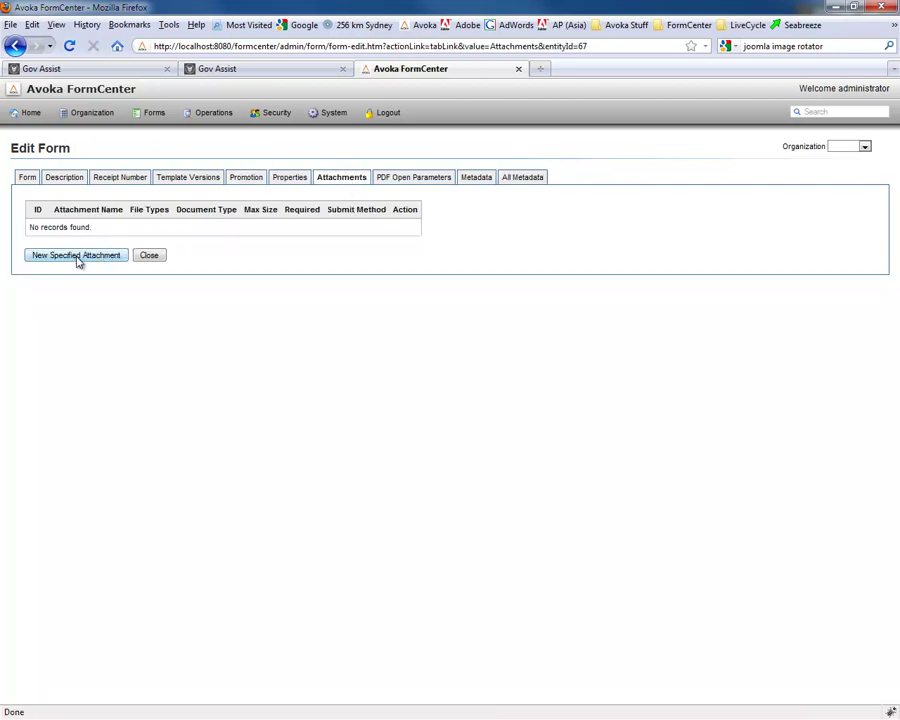
click(77, 256)
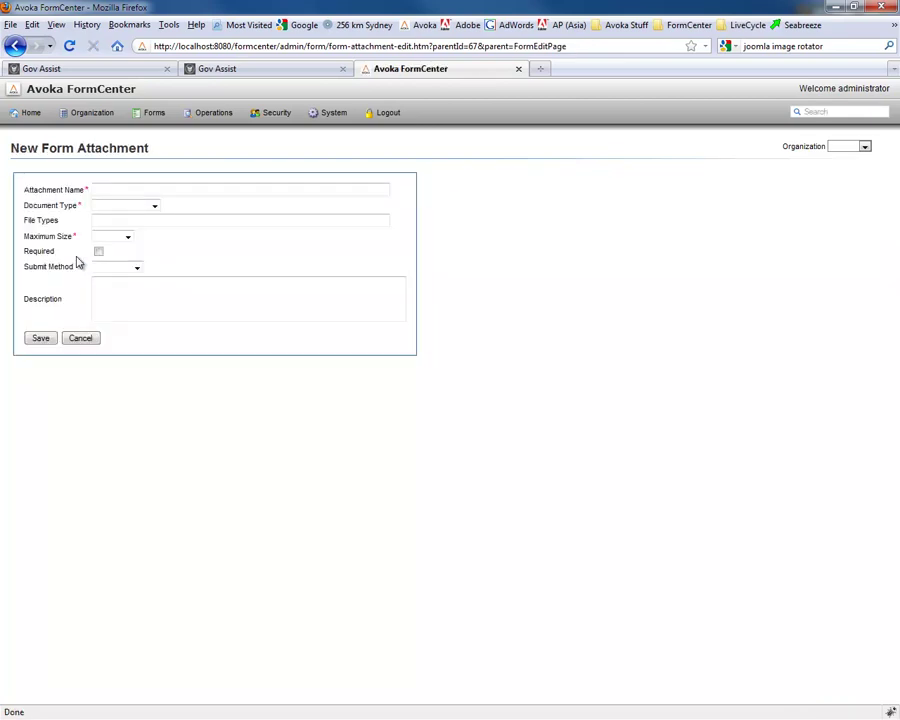
click(129, 189)
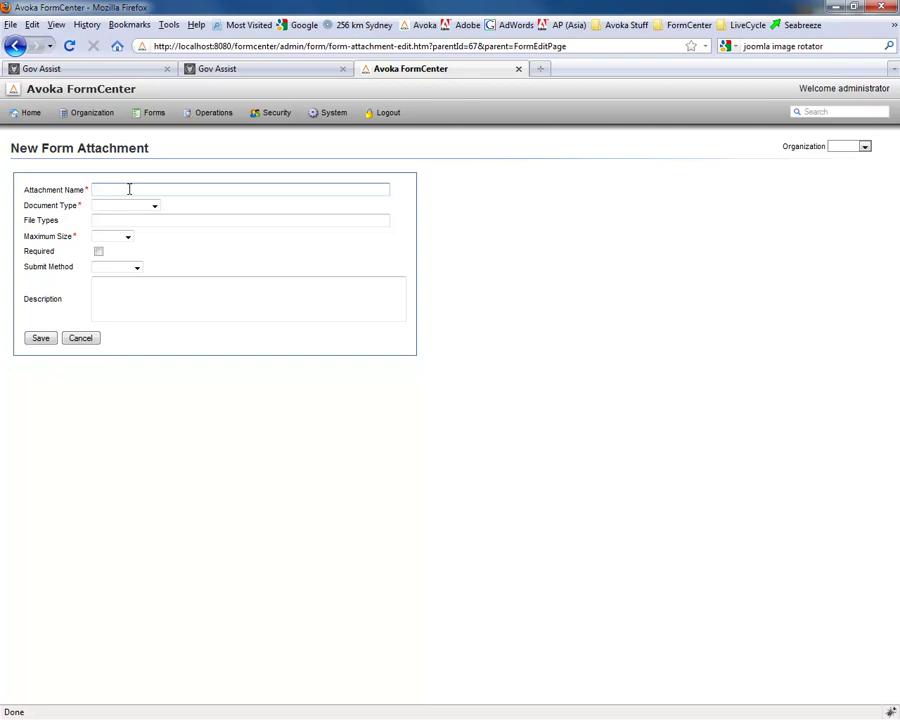
click(80, 338)
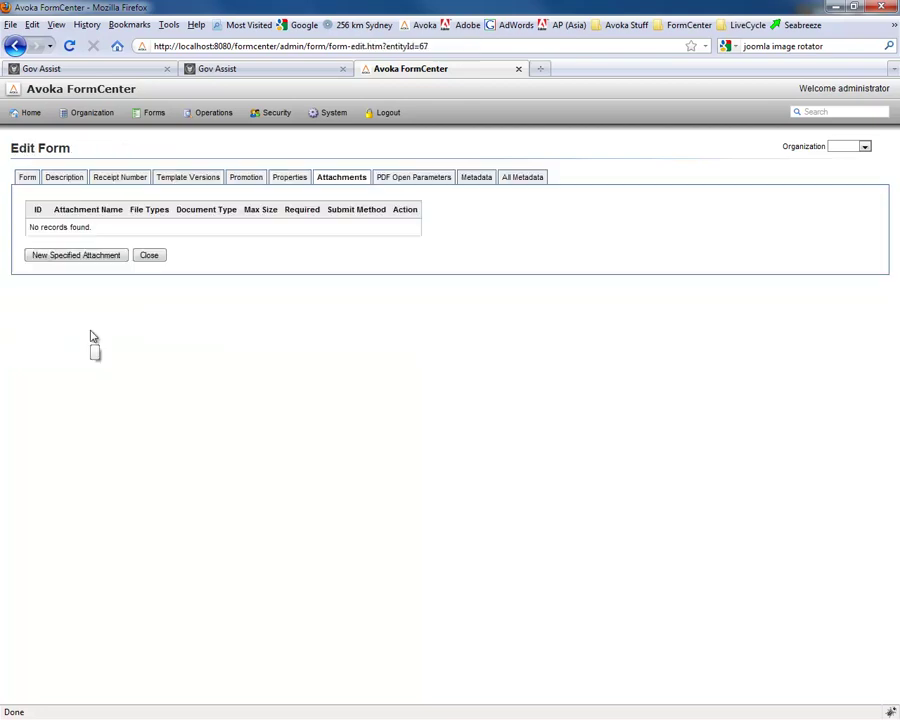
click(29, 116)
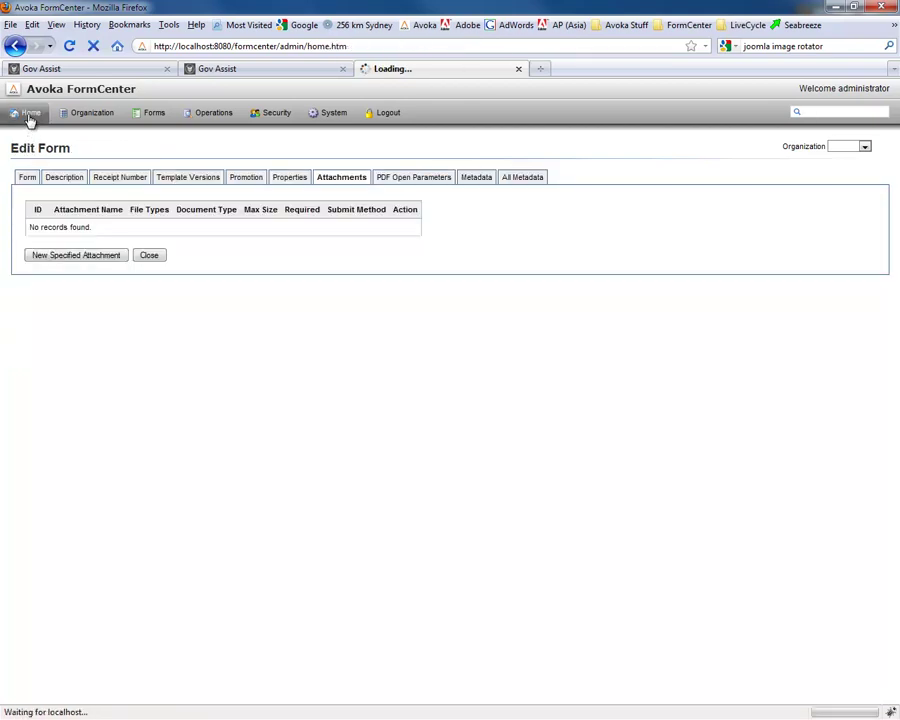